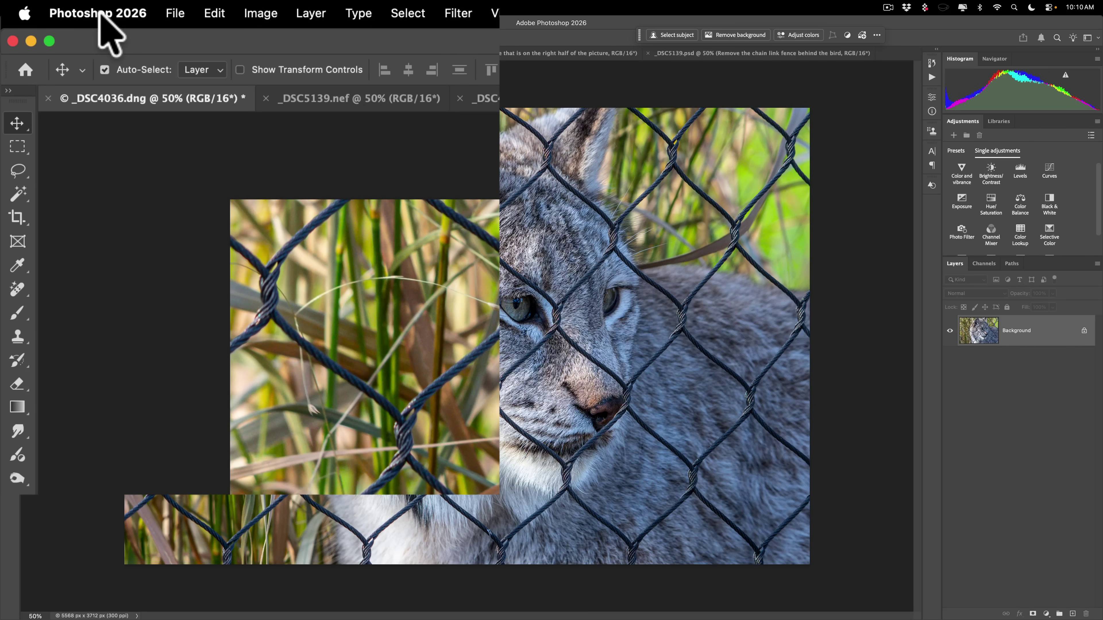
- Open the Image Processing page of Photoshop 2026's Settings
click(99, 15)
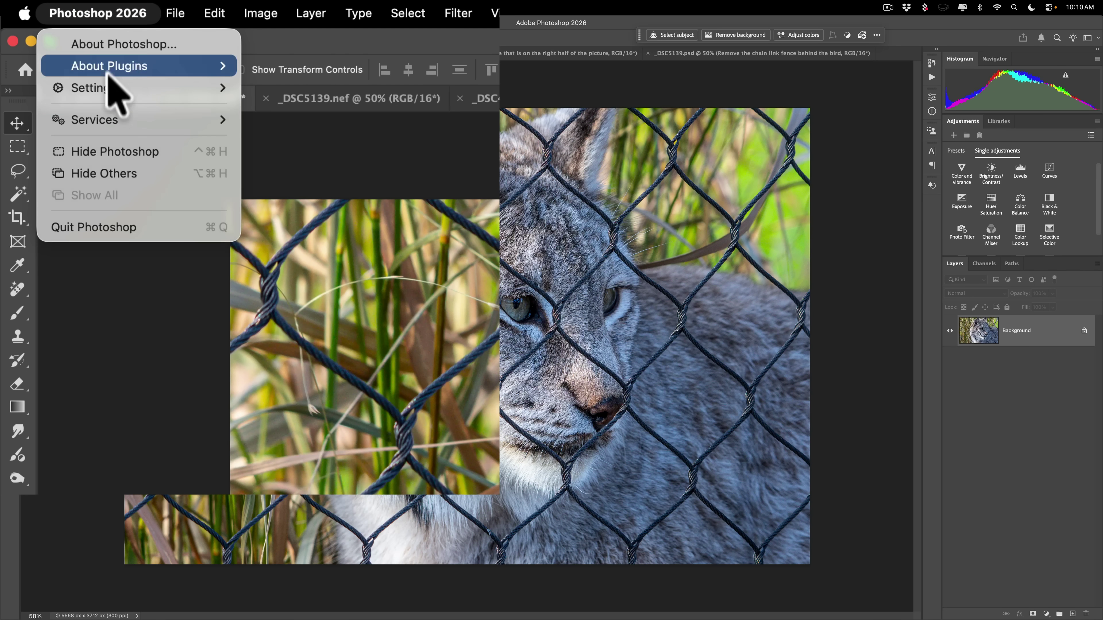
mouse_move(109, 91)
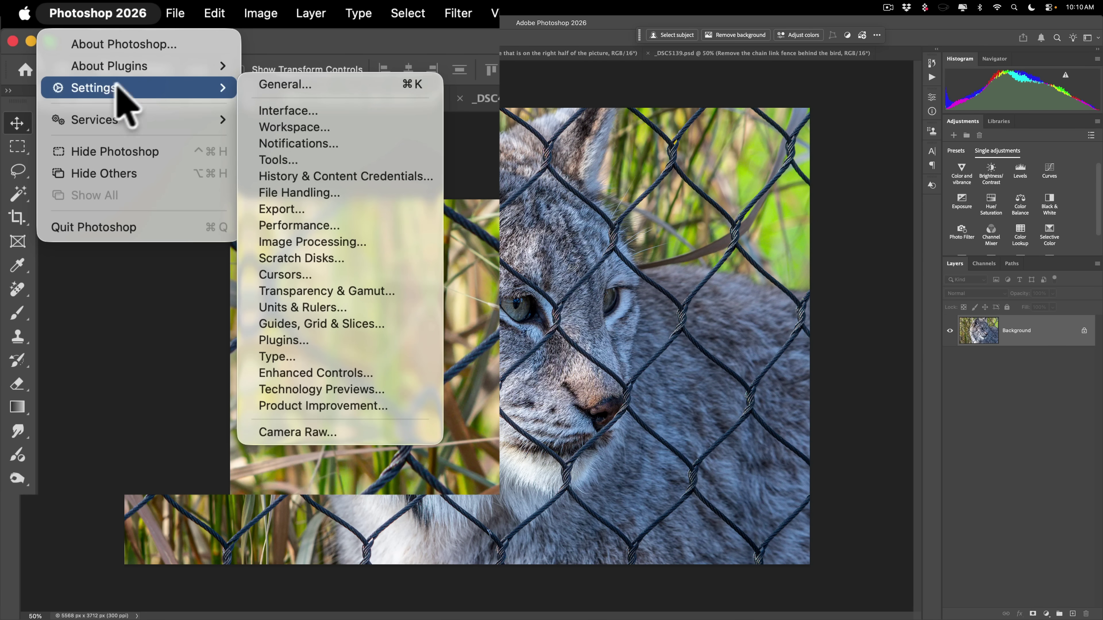
mouse_move(214, 13)
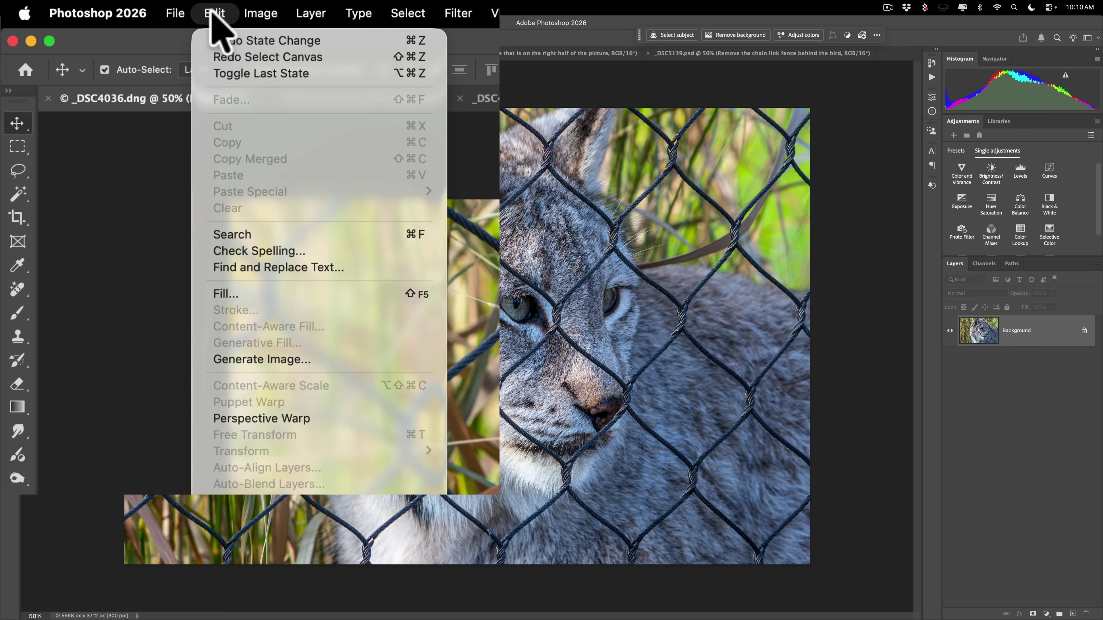
mouse_move(122, 13)
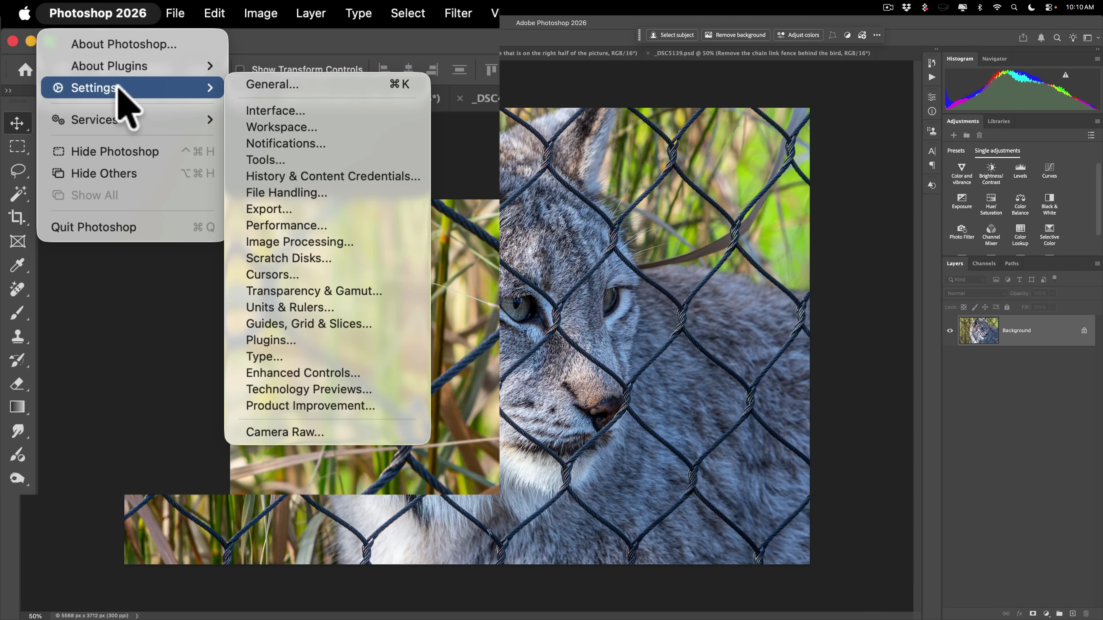
click(315, 241)
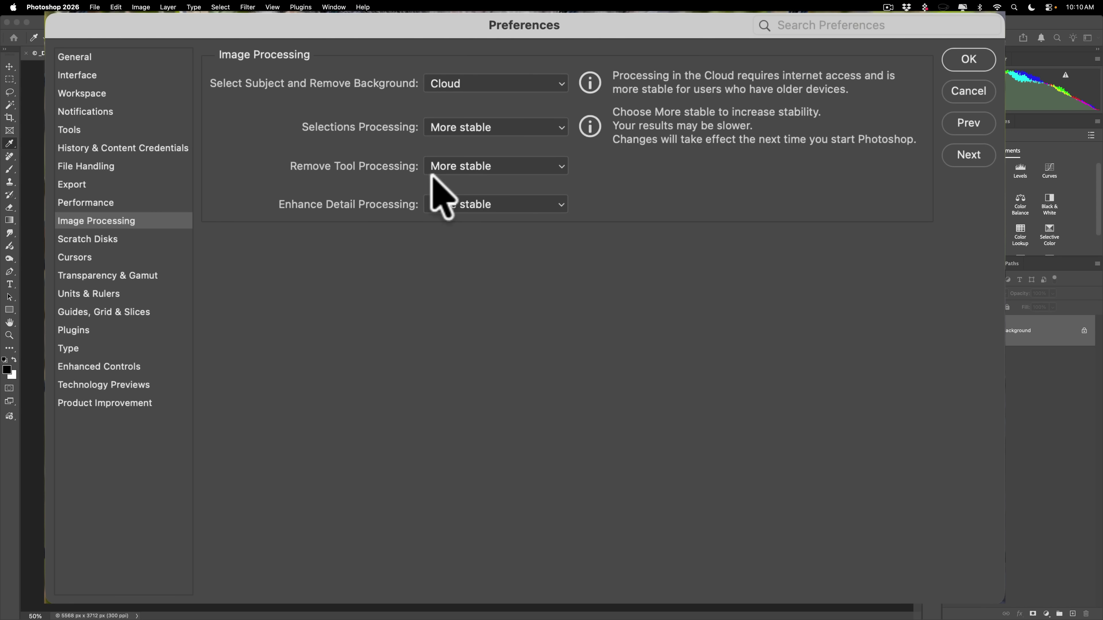
- Keep Remove Tool processing on More stable and Select Subject on Cloud, then accept the preferences
click(560, 166)
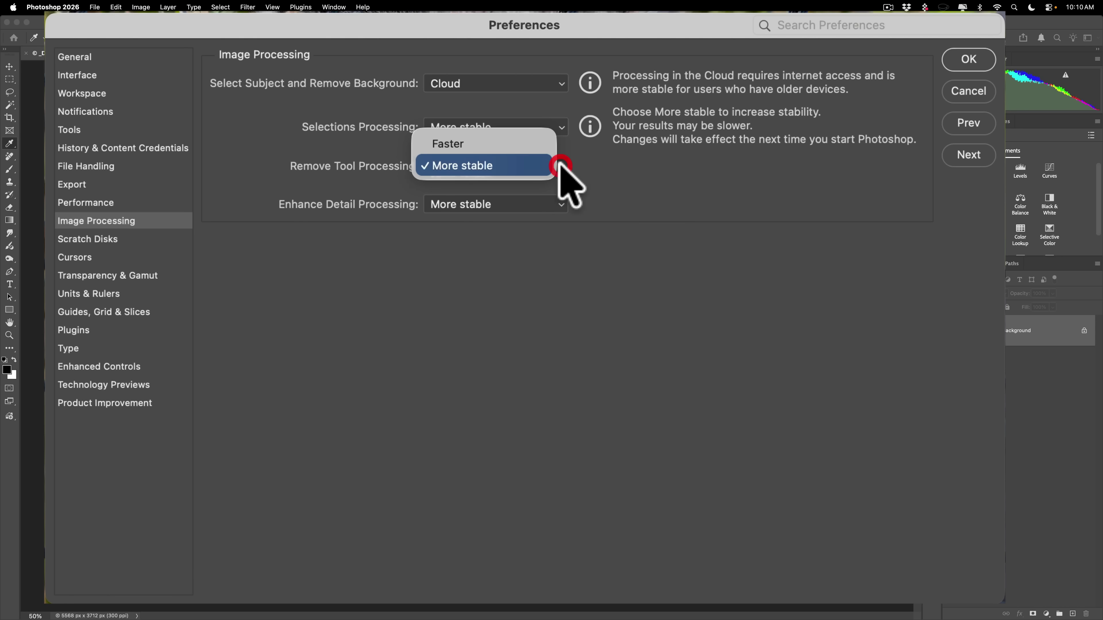
click(519, 166)
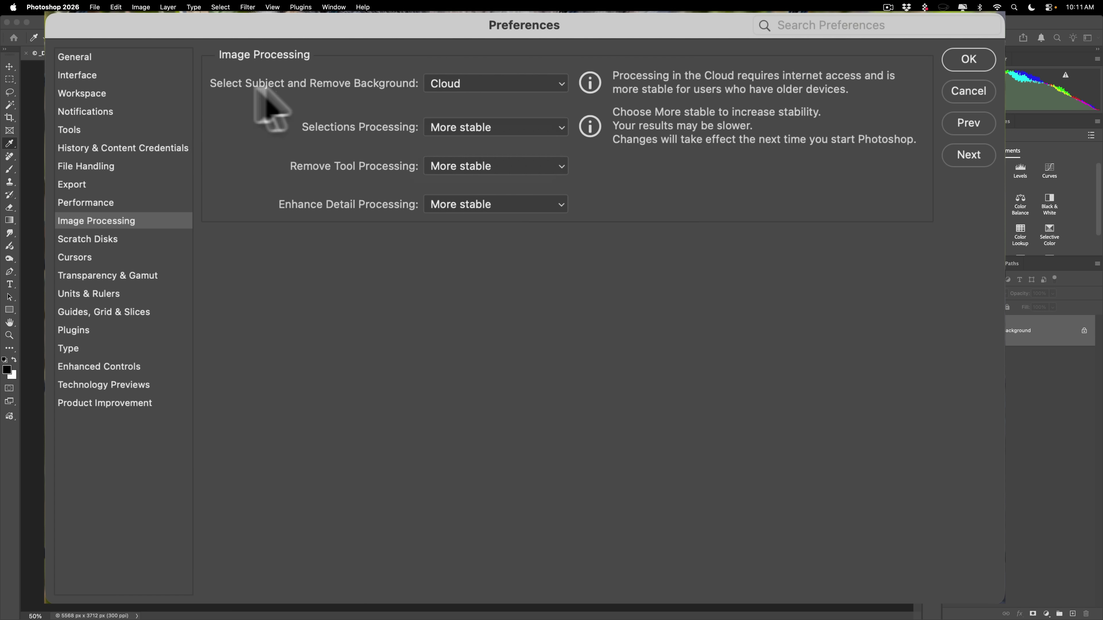
click(481, 77)
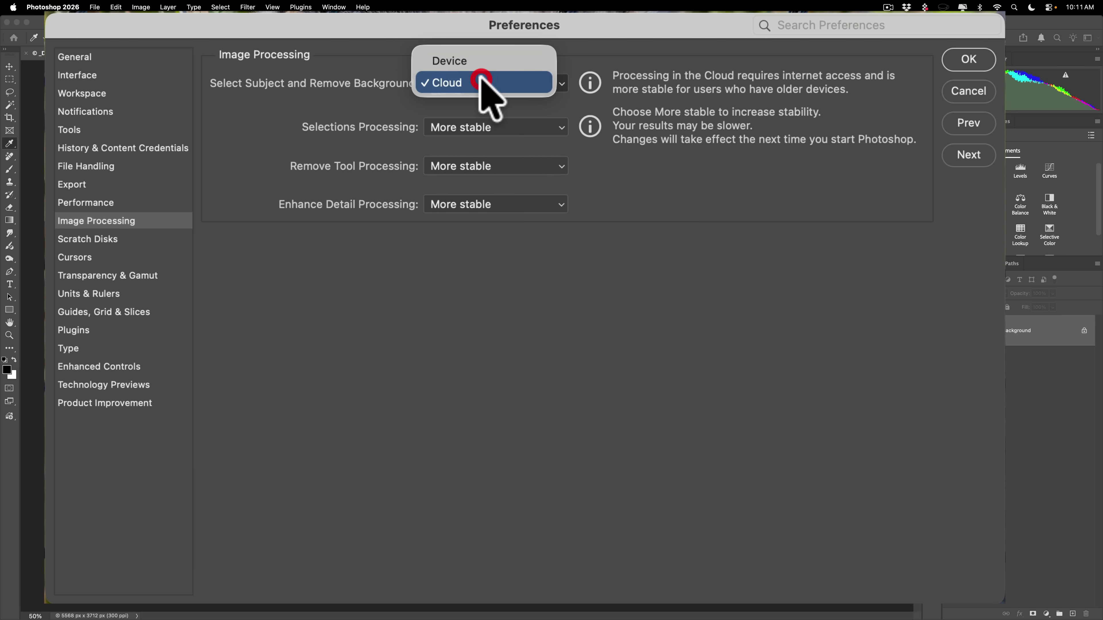
click(481, 78)
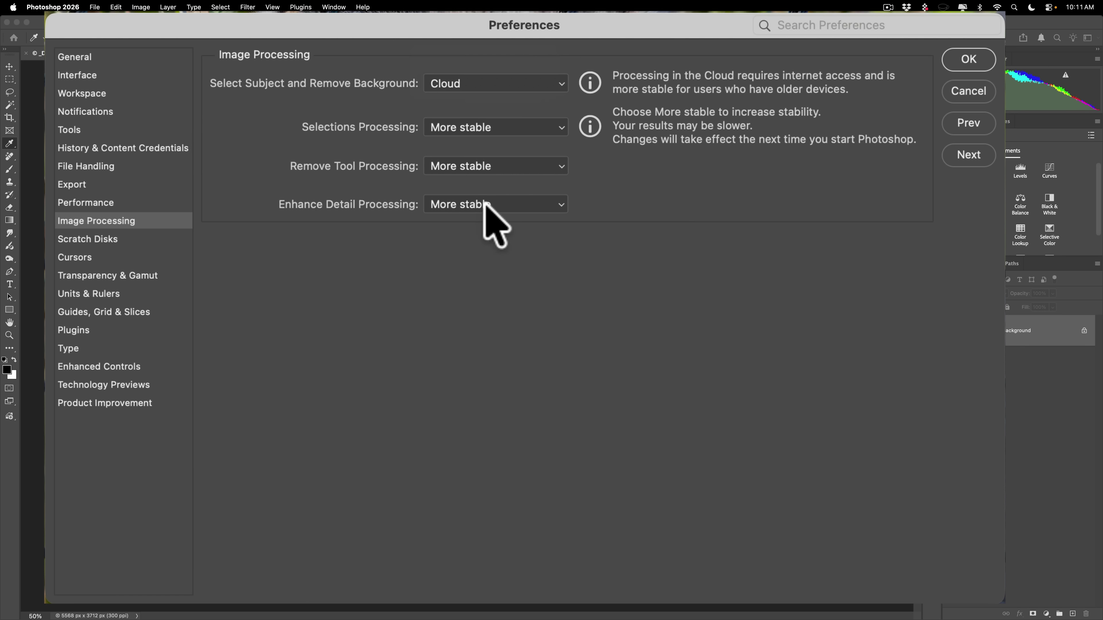
click(957, 60)
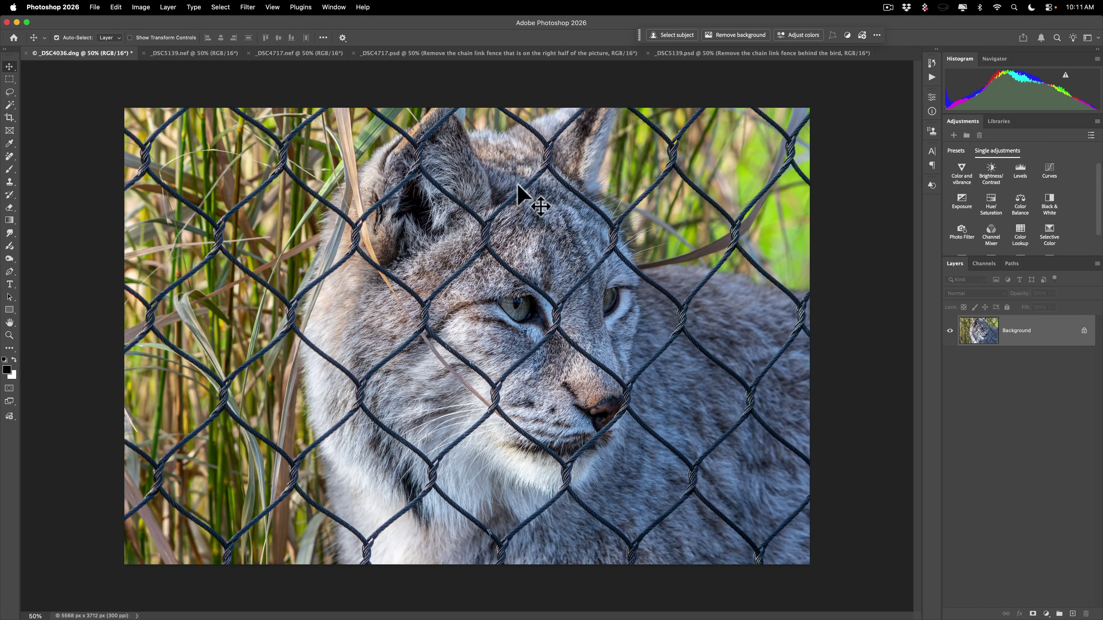
- Make the Remove Tool active, using J and the healing tools flyout
key(j)
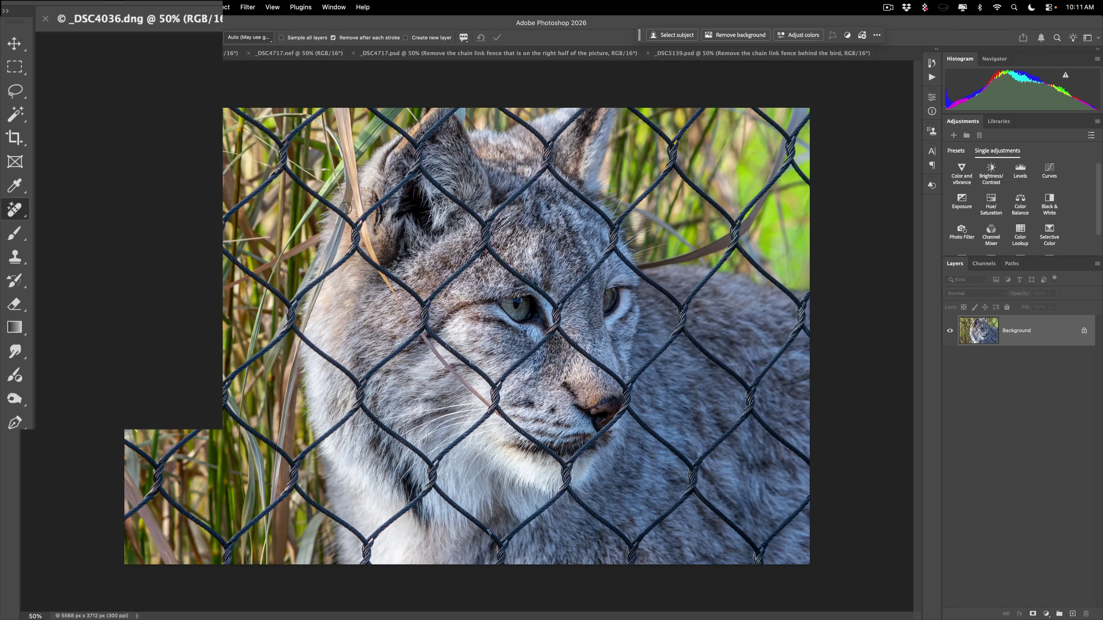
click(13, 212)
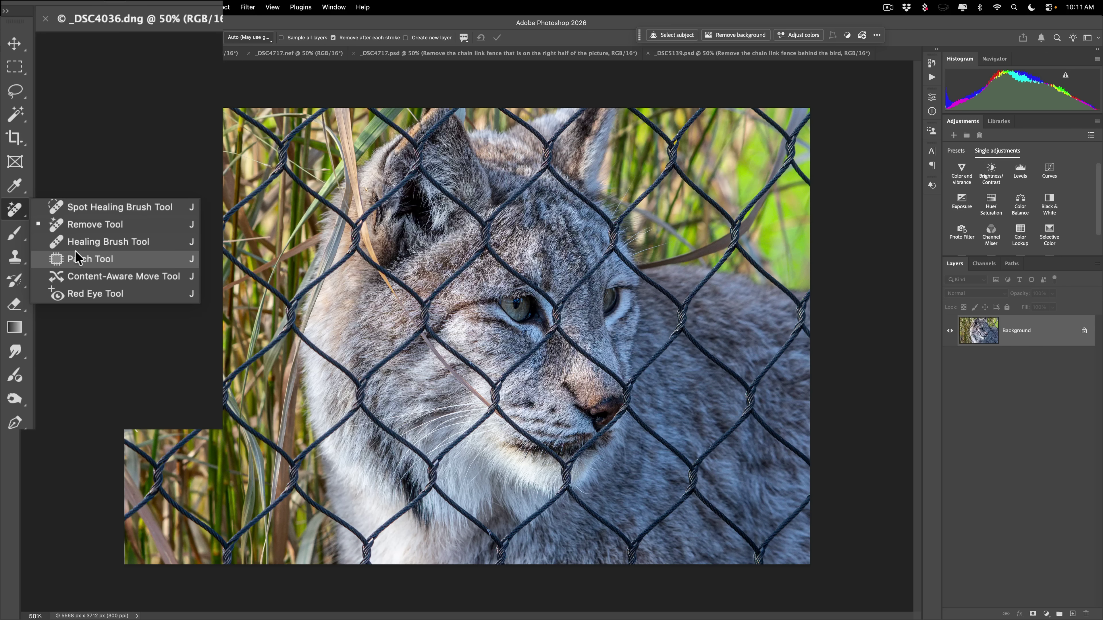
click(94, 227)
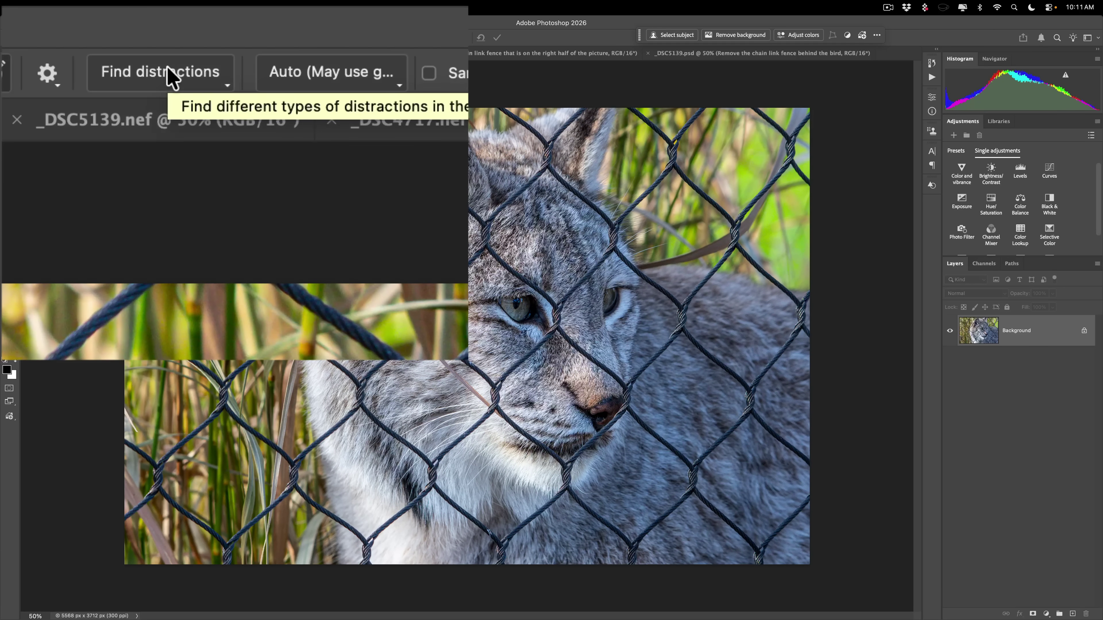
- Remove the lynx's chain-link fence with Find distractions set to Wires and cables
click(171, 76)
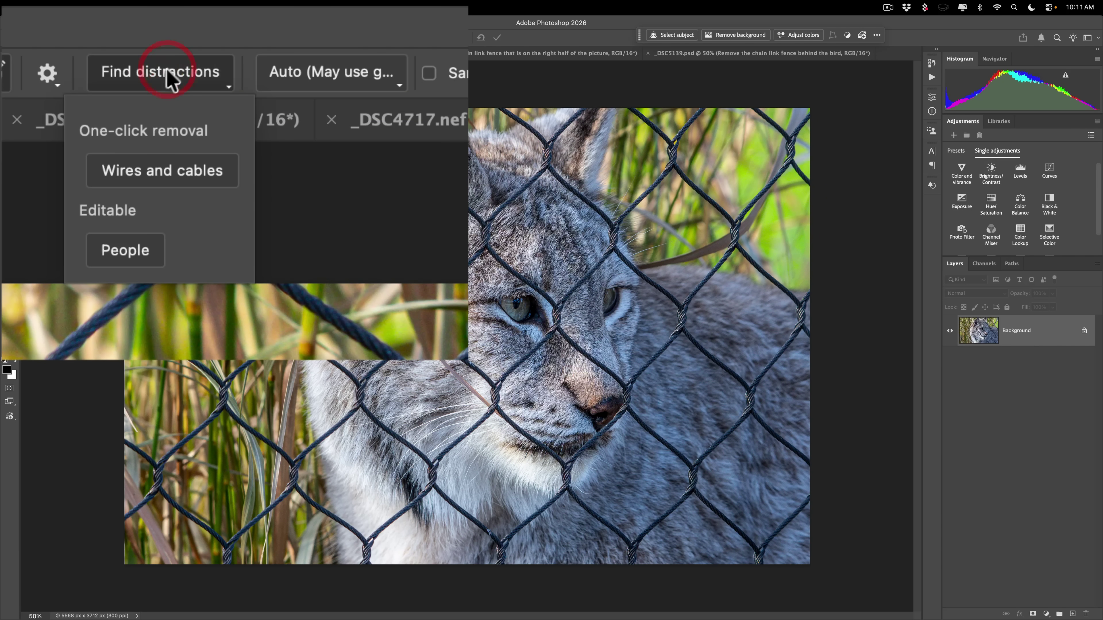
click(160, 175)
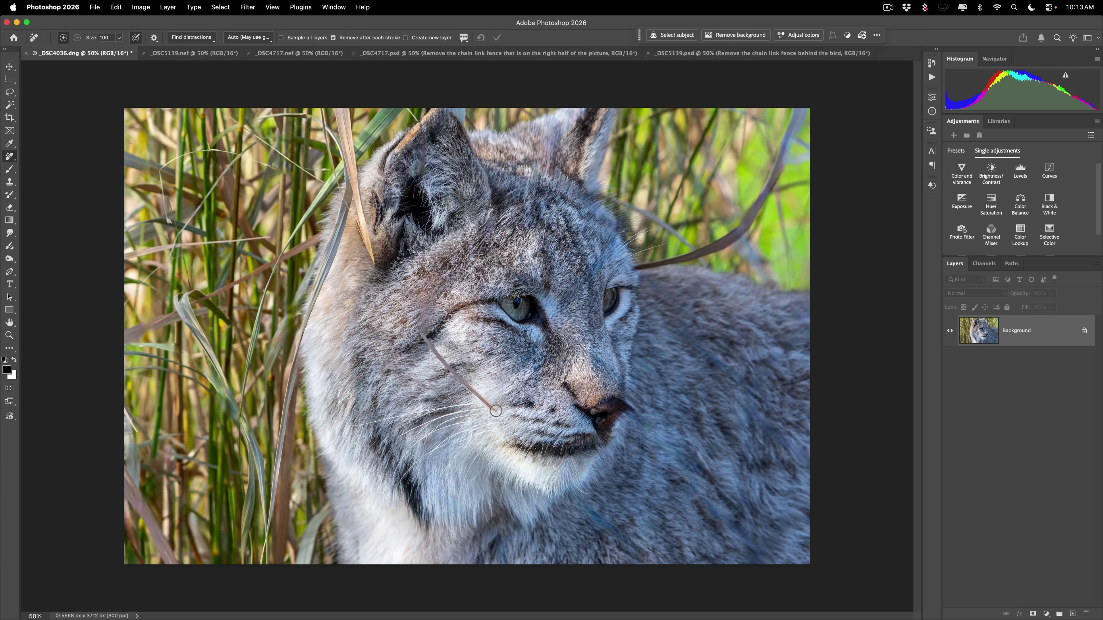
- Paint out the grass blade across the lynx's face and the spot beside its nose
drag(496, 410, 420, 336)
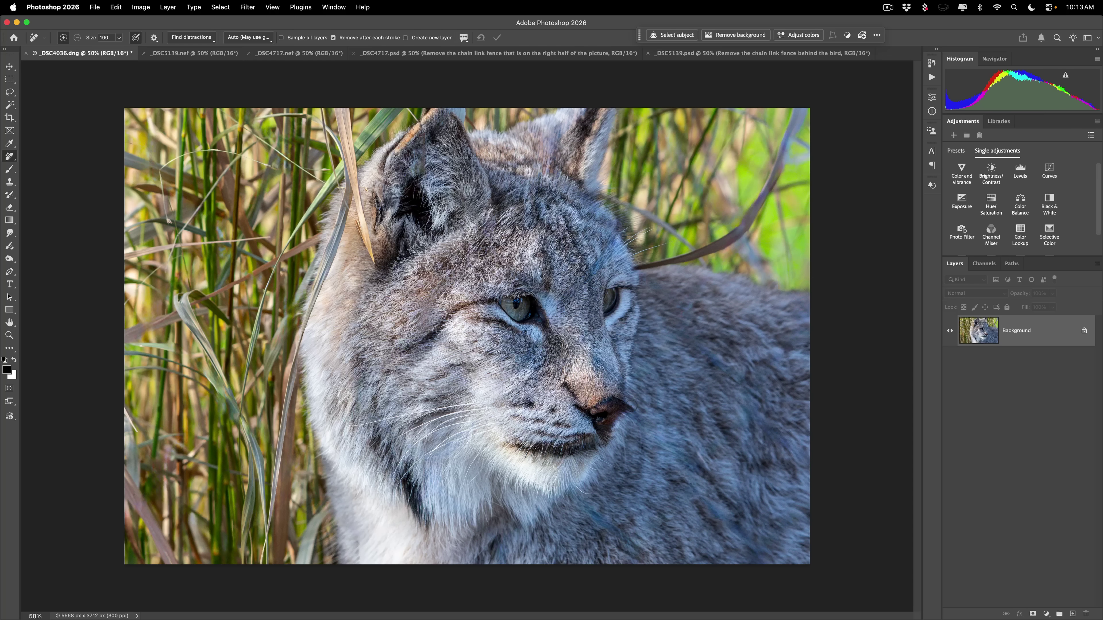
drag(631, 407, 636, 412)
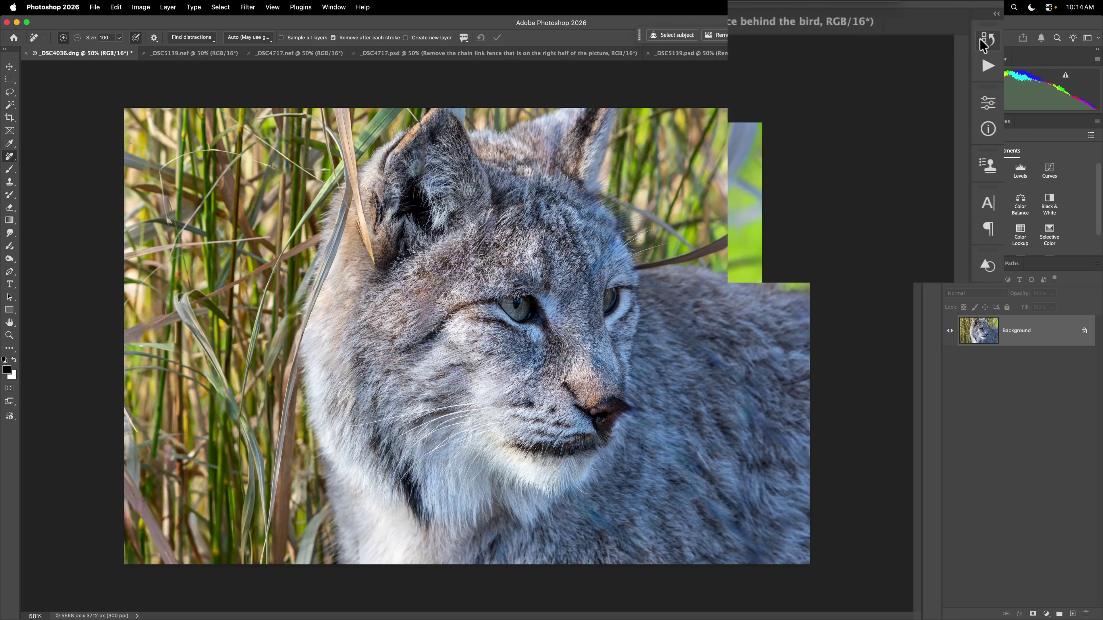
- Return the lynx photo to its Open history state, bringing the fence back
click(931, 62)
click(823, 88)
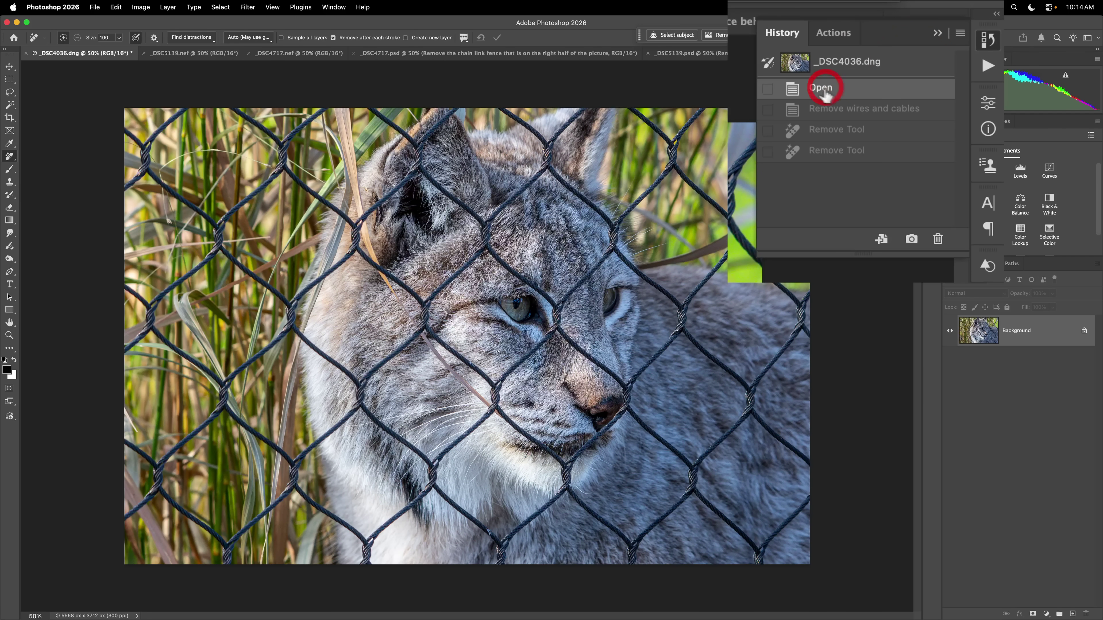
click(937, 35)
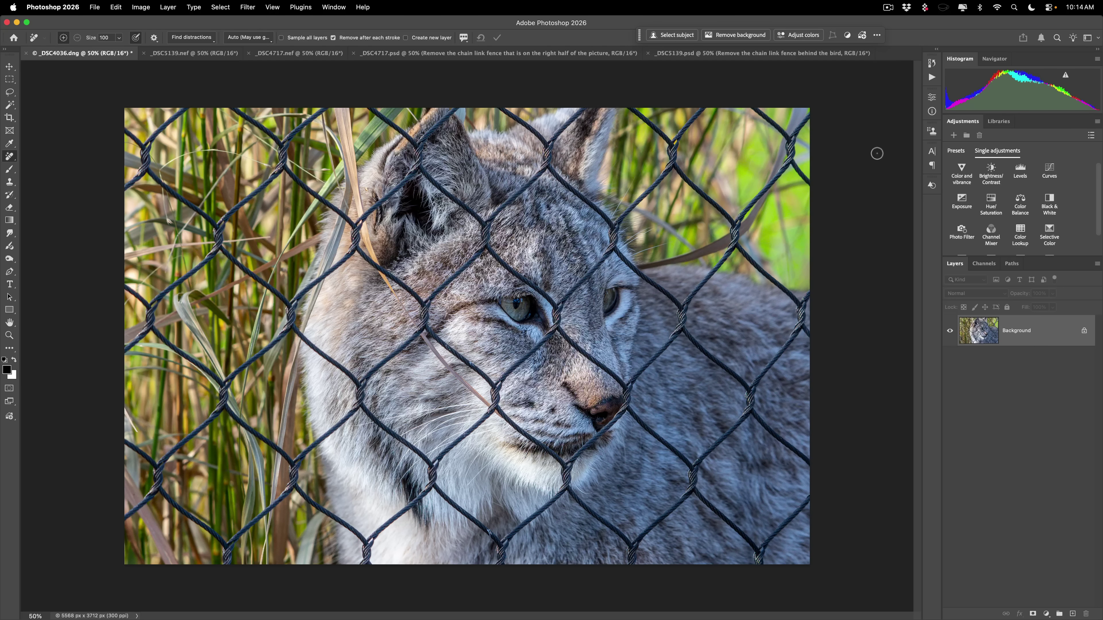
- Select the entire lynx photo, start Generative Fill and bring up its model list
key(super)
key(super+a)
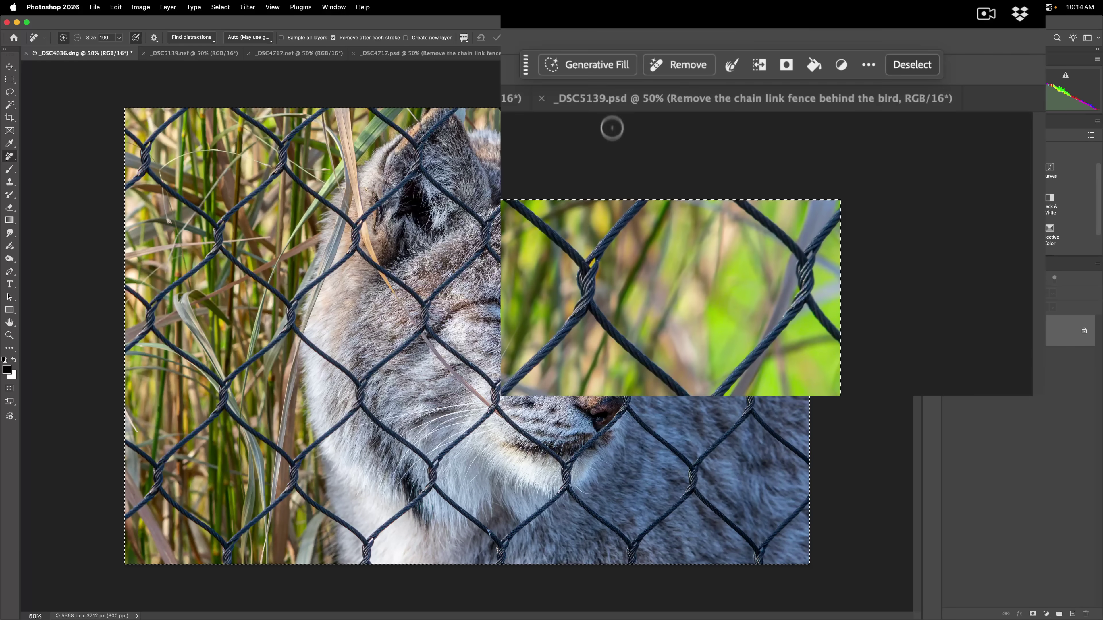
click(592, 68)
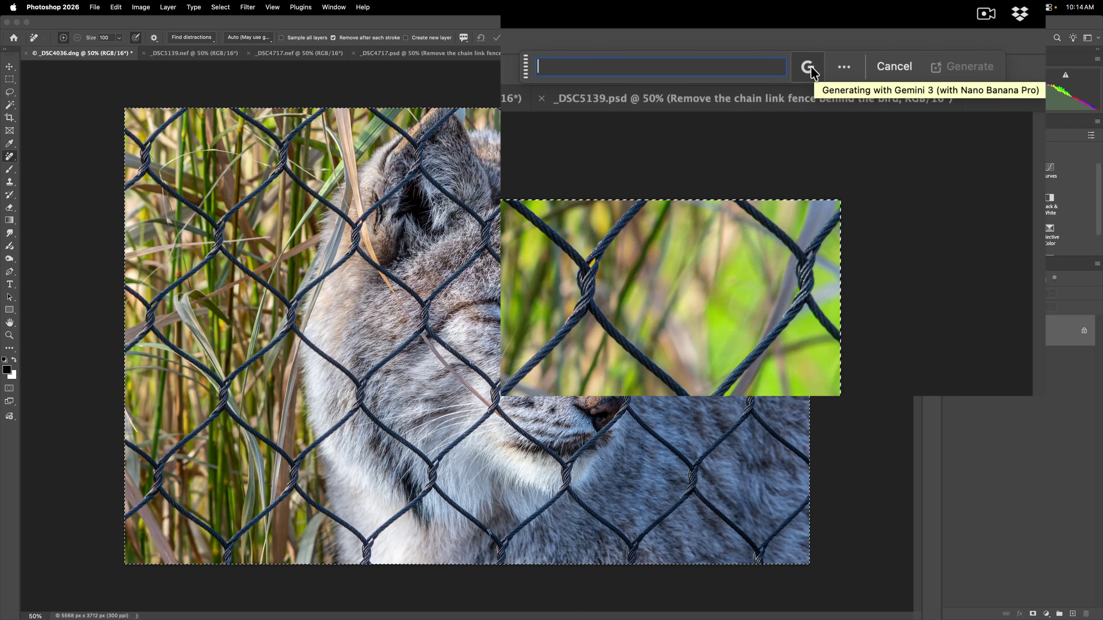
click(811, 67)
click(790, 87)
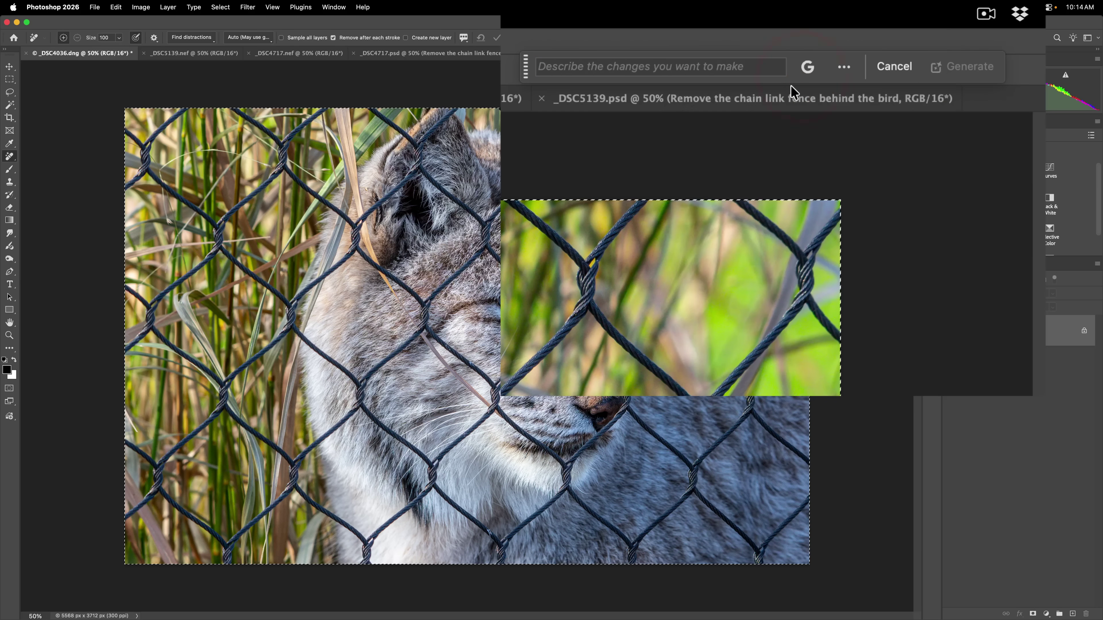
click(807, 70)
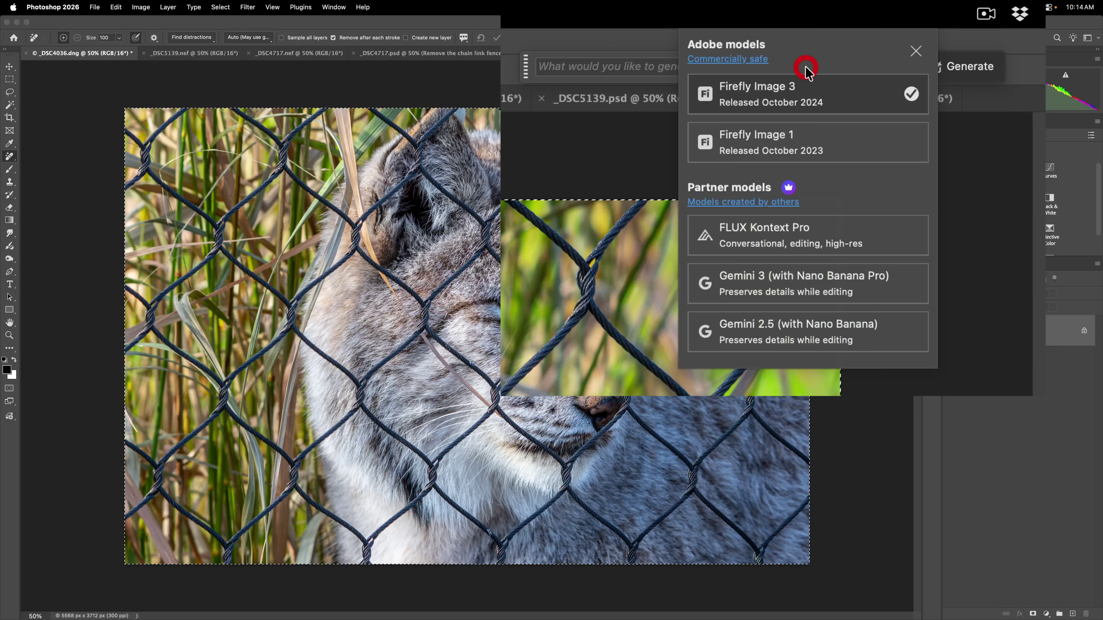
- With Gemini 3 (with Nano Banana Pro), generate 'Remove the chain link fence that is in front of the animal'
click(798, 278)
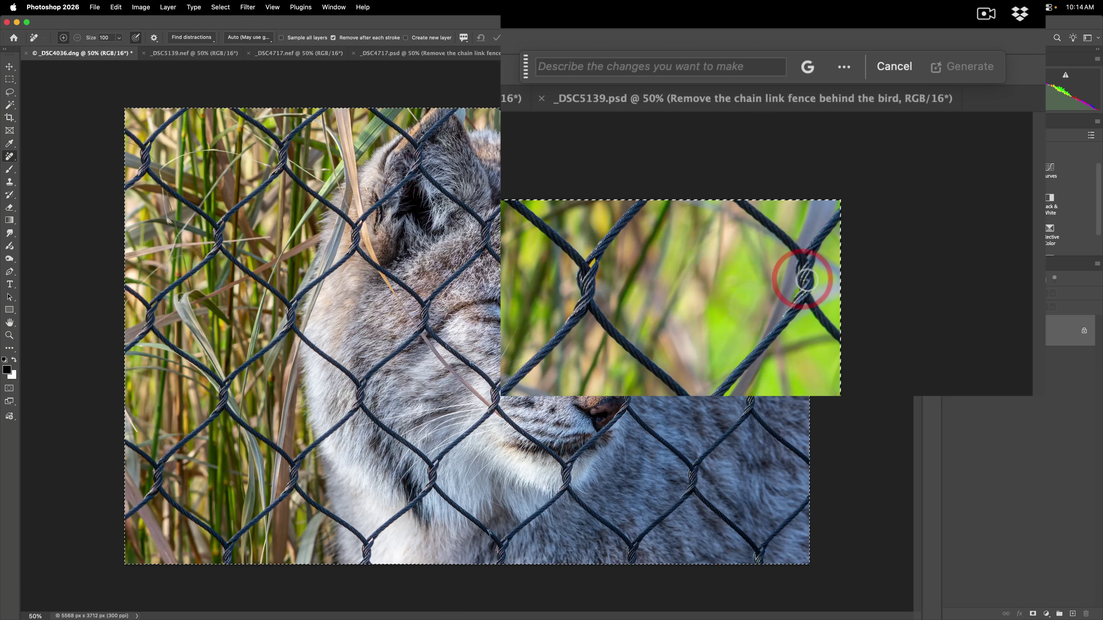
click(571, 63)
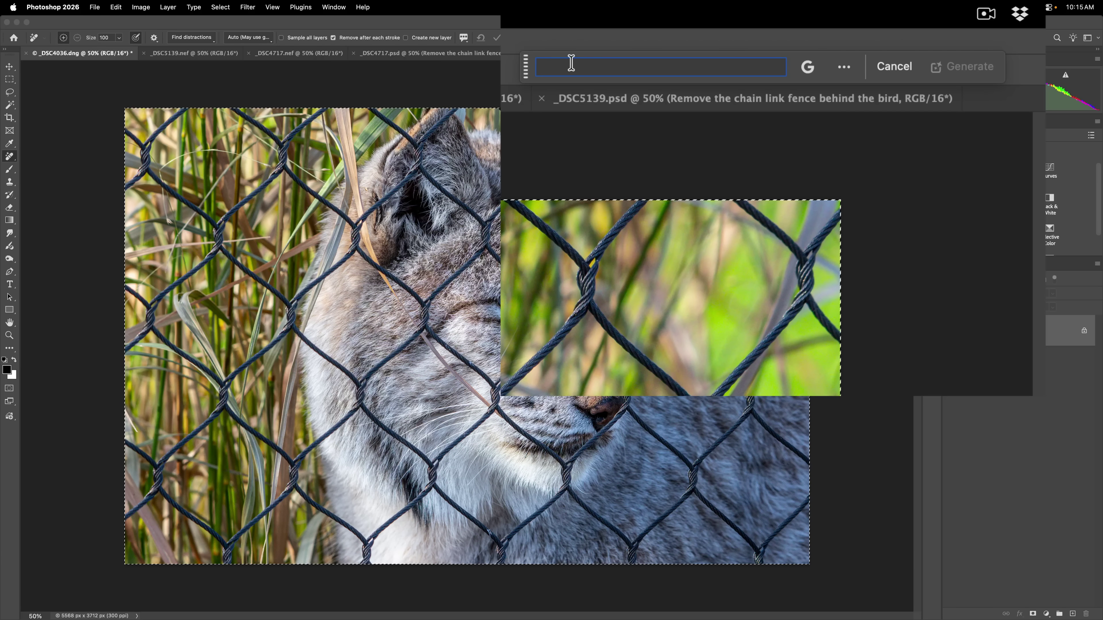
key(shift)
text(Remove teh)
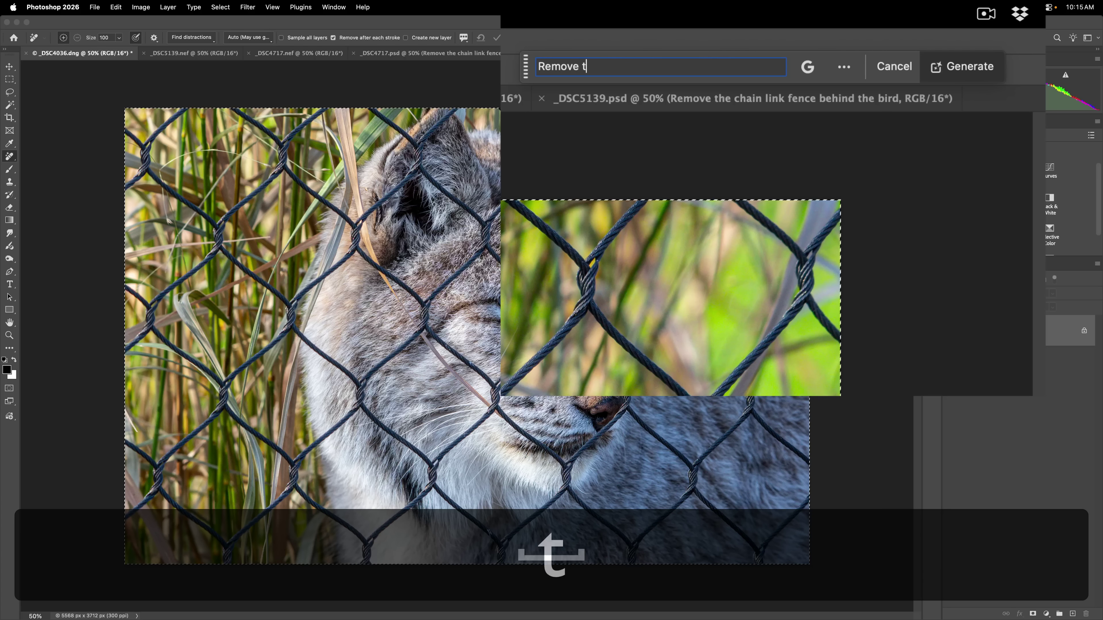
key(BackSpace)
key(BackSpace)
key(BackSpace)
text(he chain )
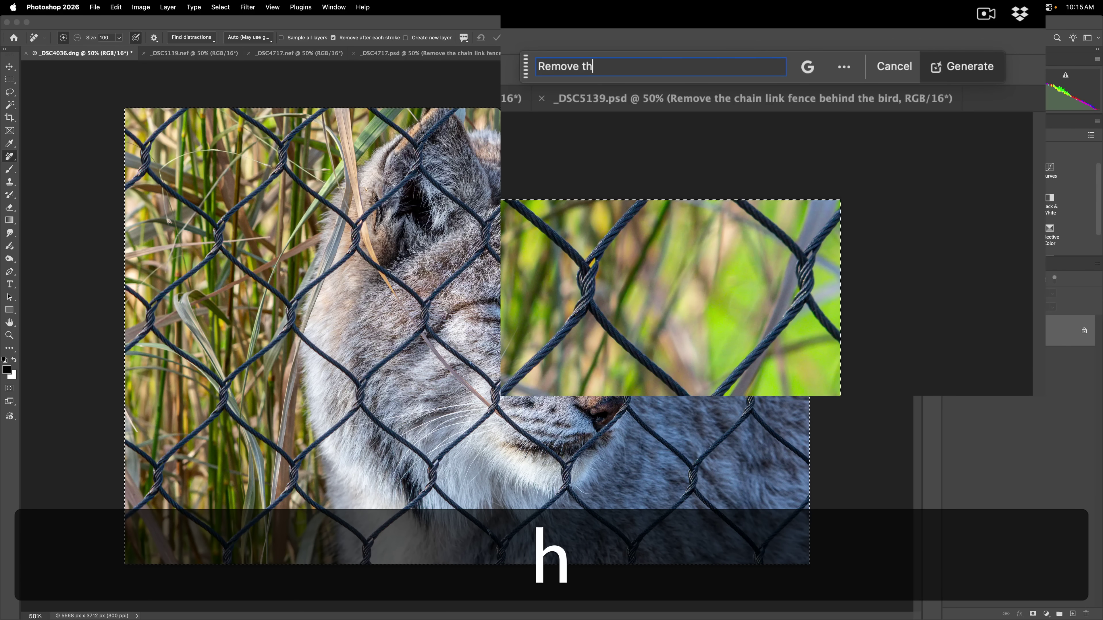
text(link fence that is in front of the animal)
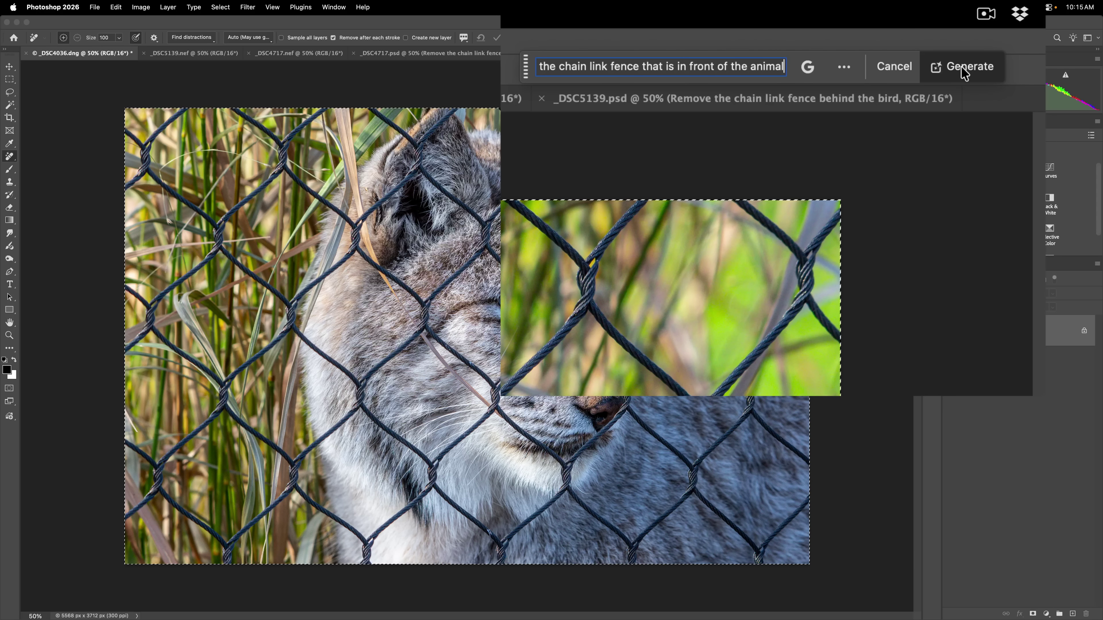
click(964, 72)
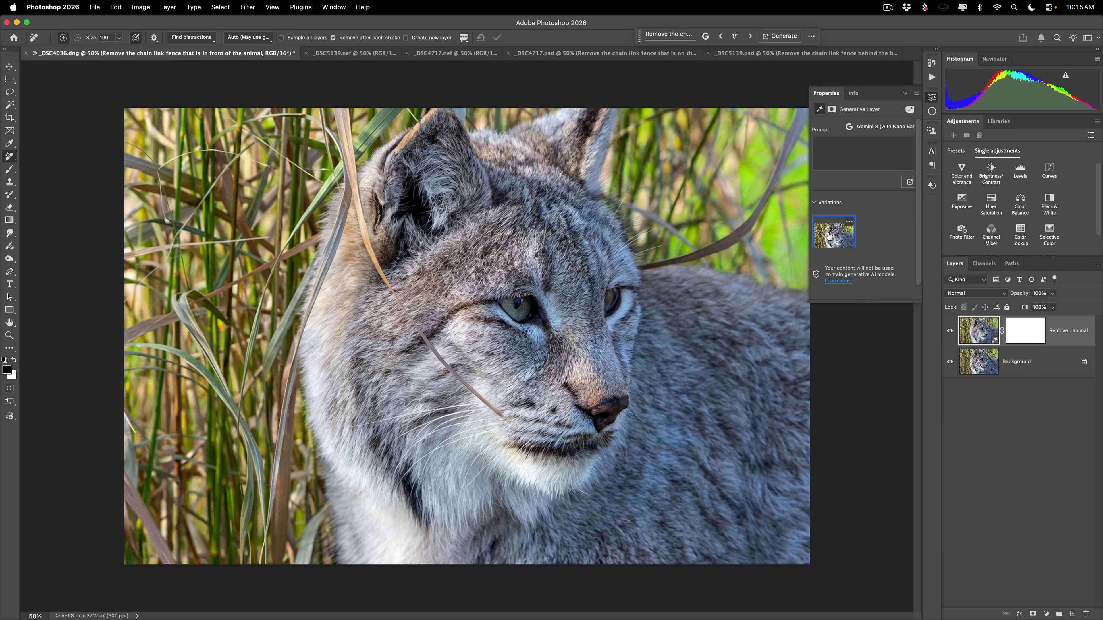
- Toggle the generative layer off and on to compare with the fenced original, then collapse Properties
mouse_move(828, 236)
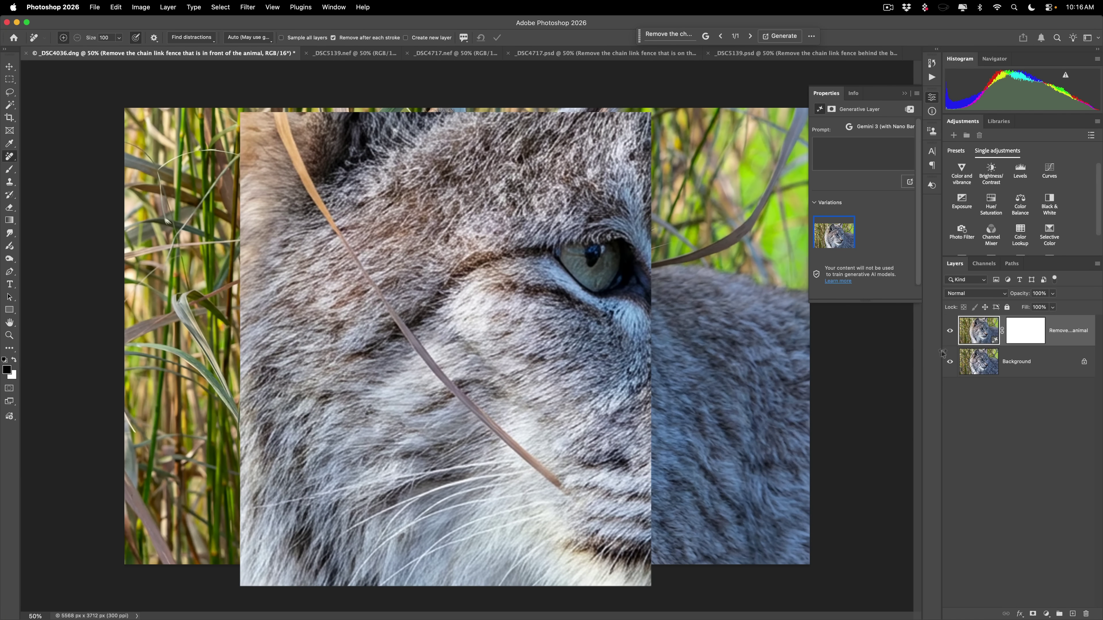
click(950, 333)
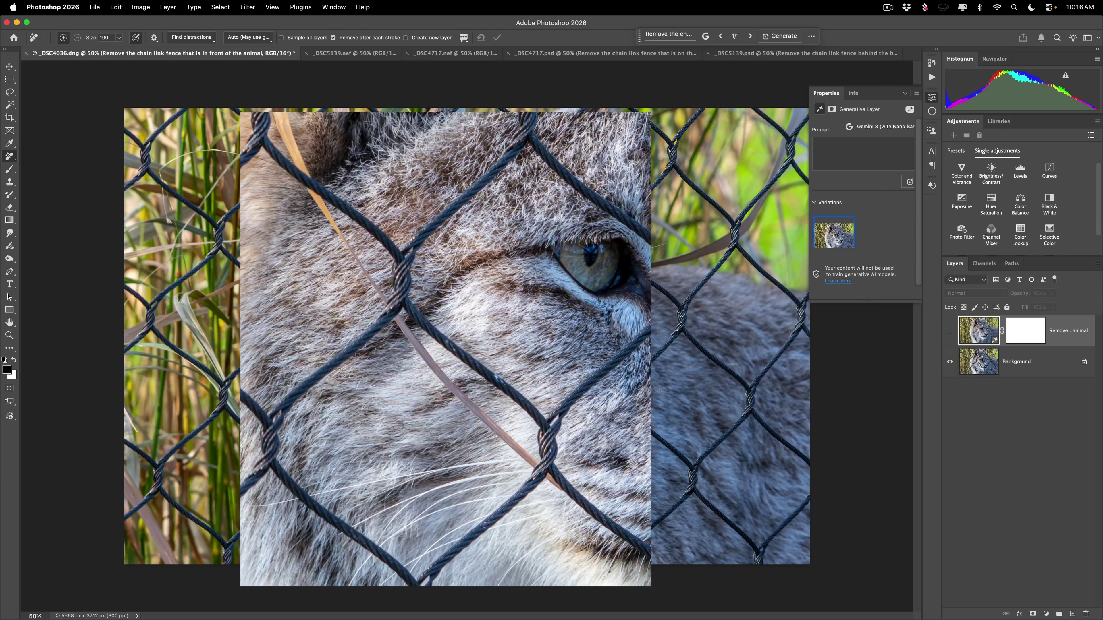
click(950, 332)
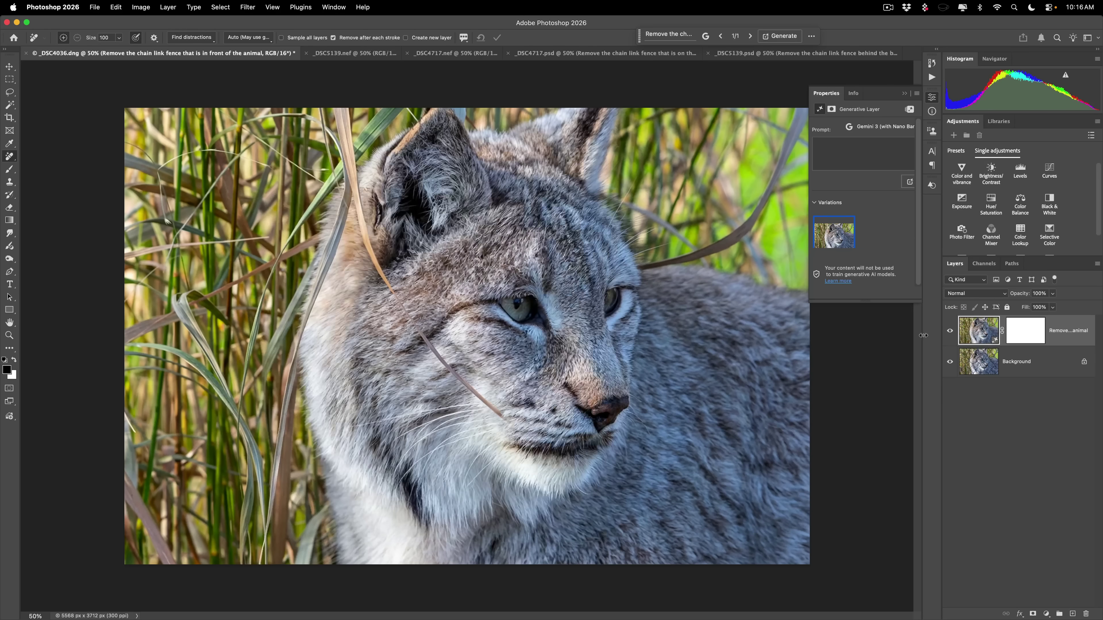
click(904, 93)
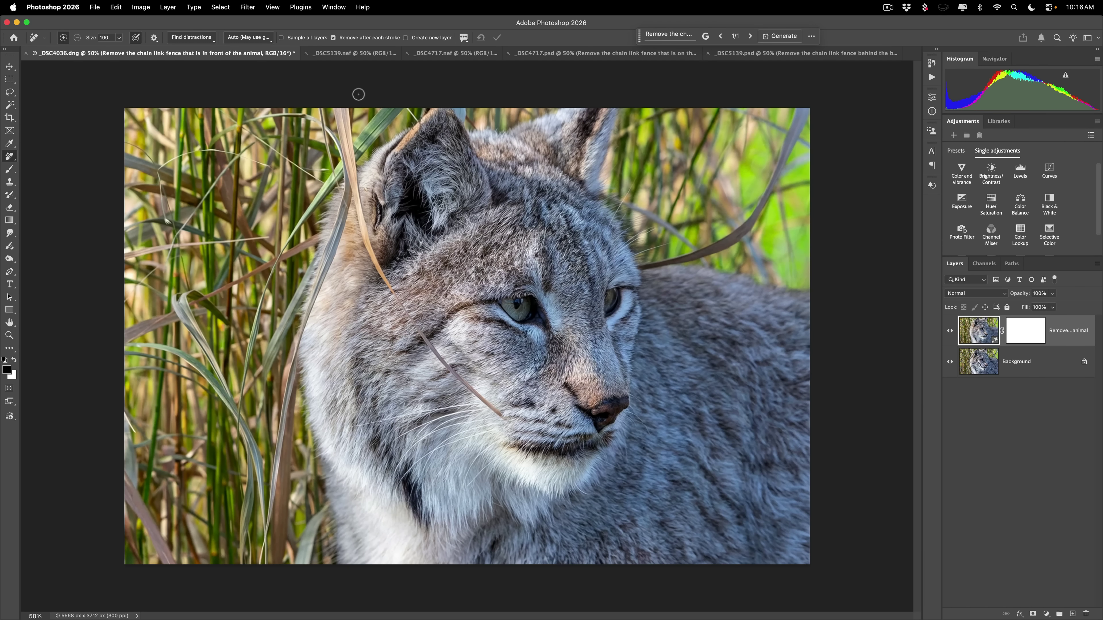
- On _DSC5139.nef, select all and enter Gemini 3 prompt 'Remove the chain link fence that is behind the bird'
click(351, 54)
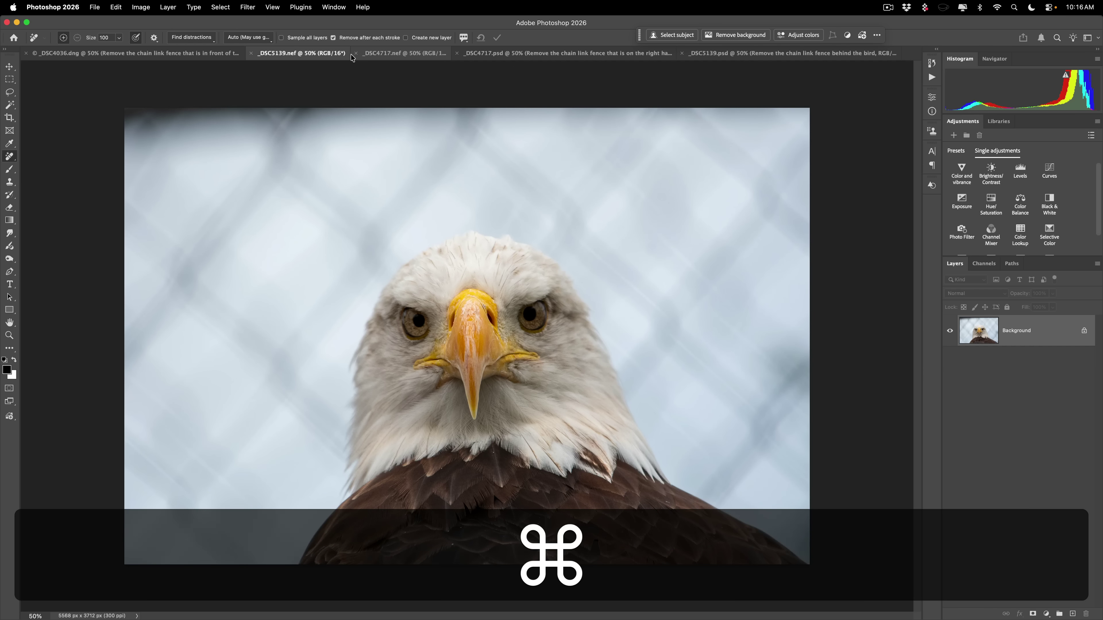
key(super+a)
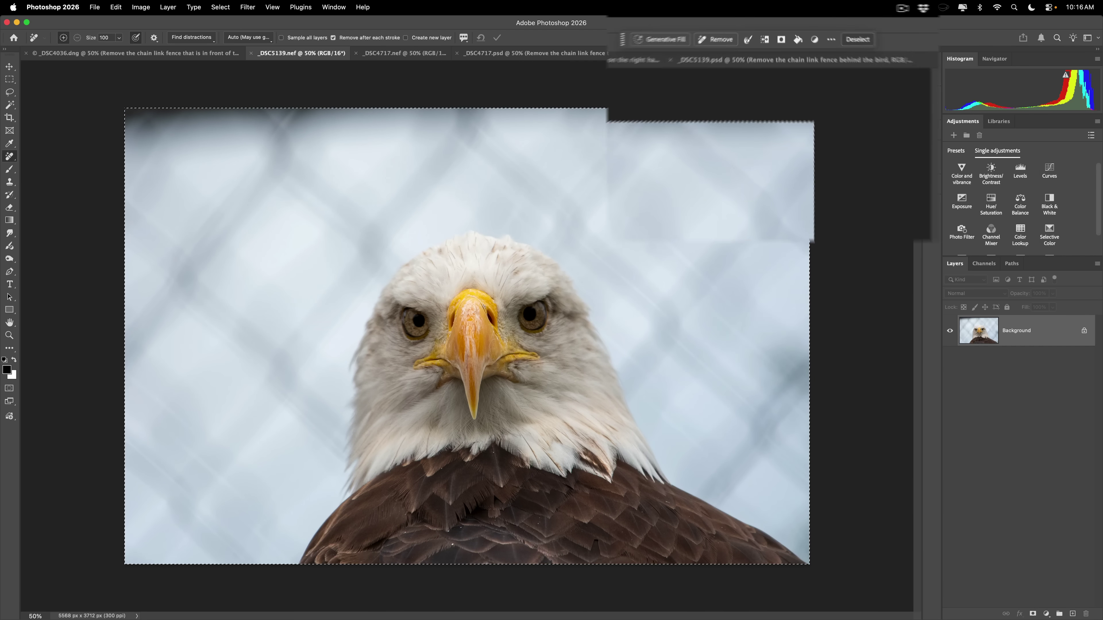
click(686, 35)
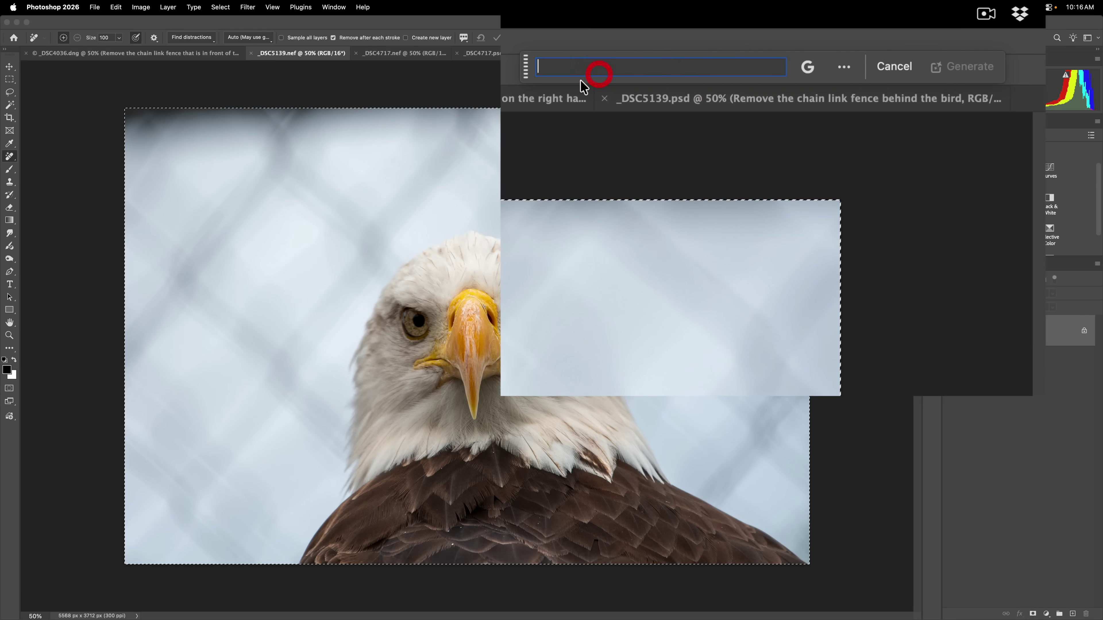
click(808, 66)
click(812, 288)
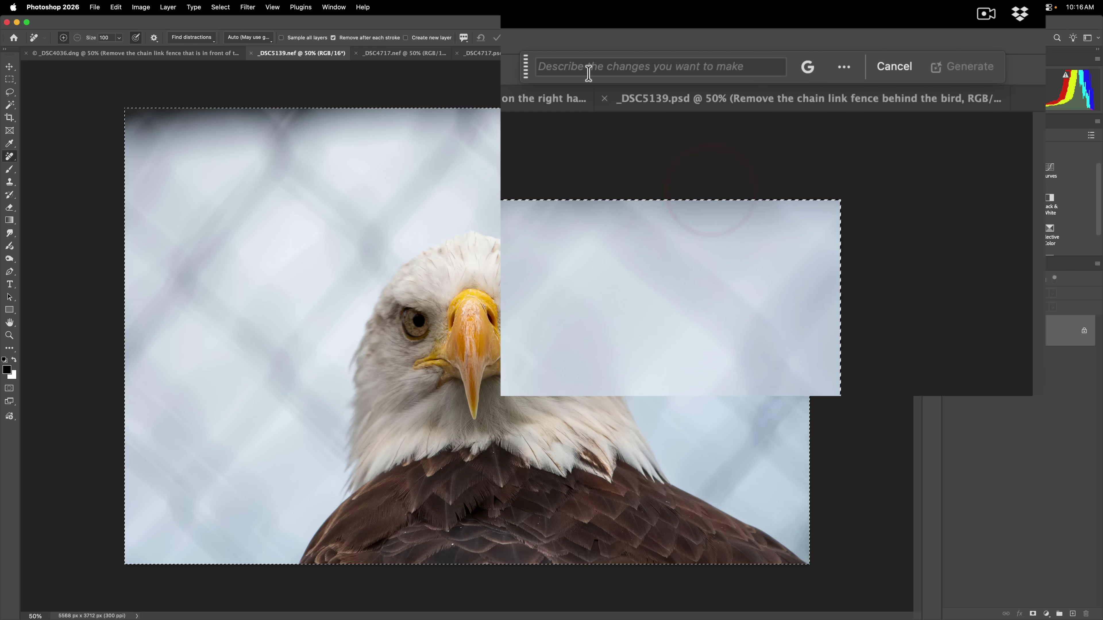
click(586, 66)
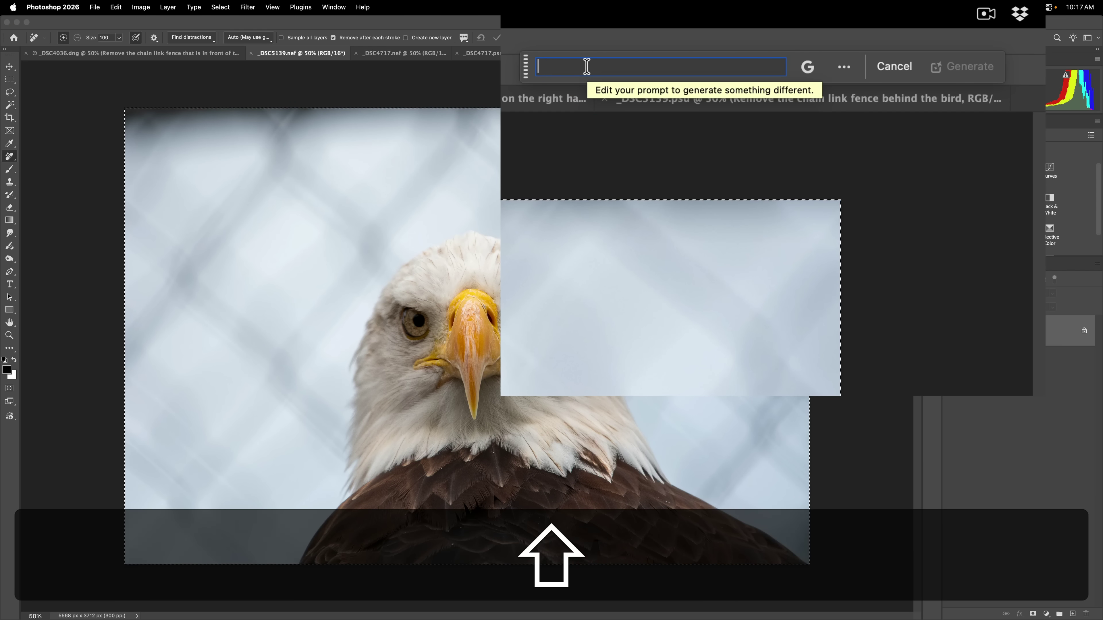
text(Remove the)
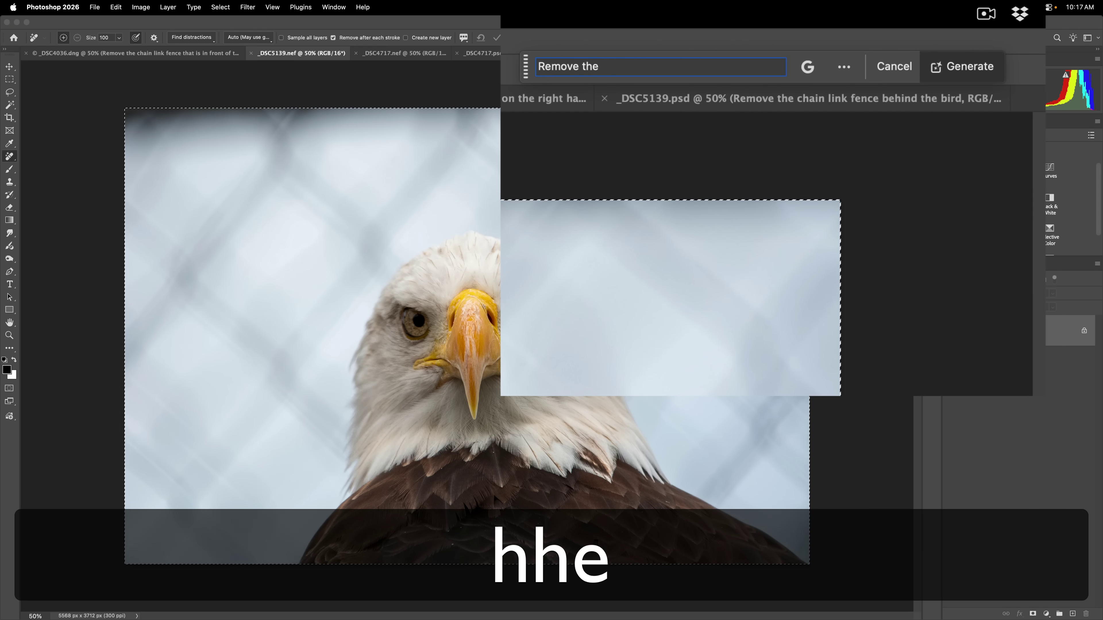
text( chain link fence that is behind the bird)
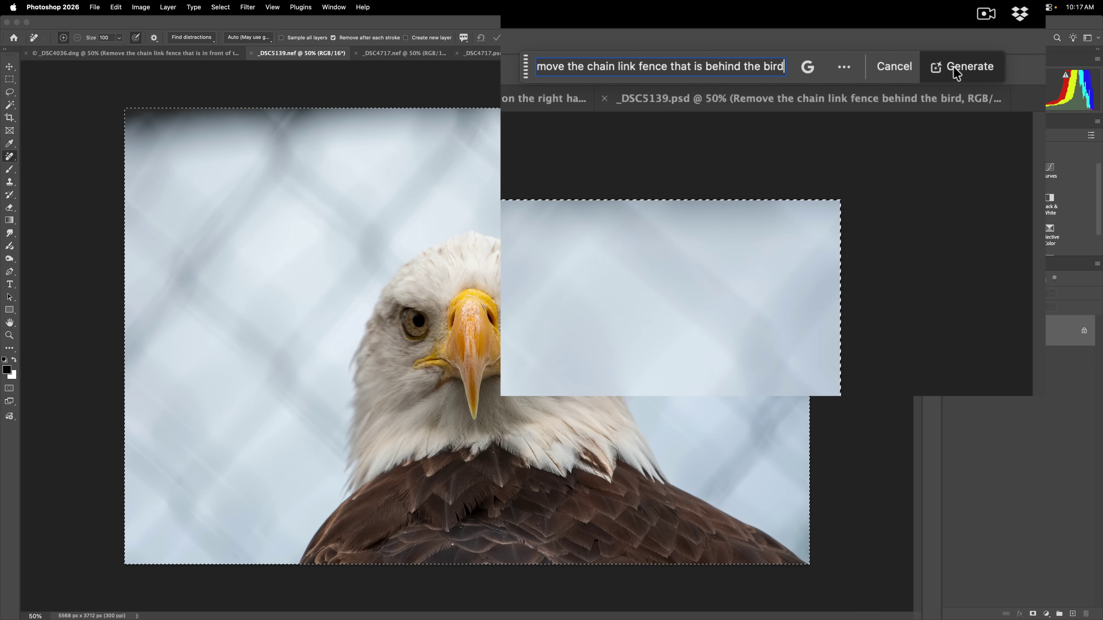
- Generate two fence-removal variations for the eagle and keep the second one
click(871, 36)
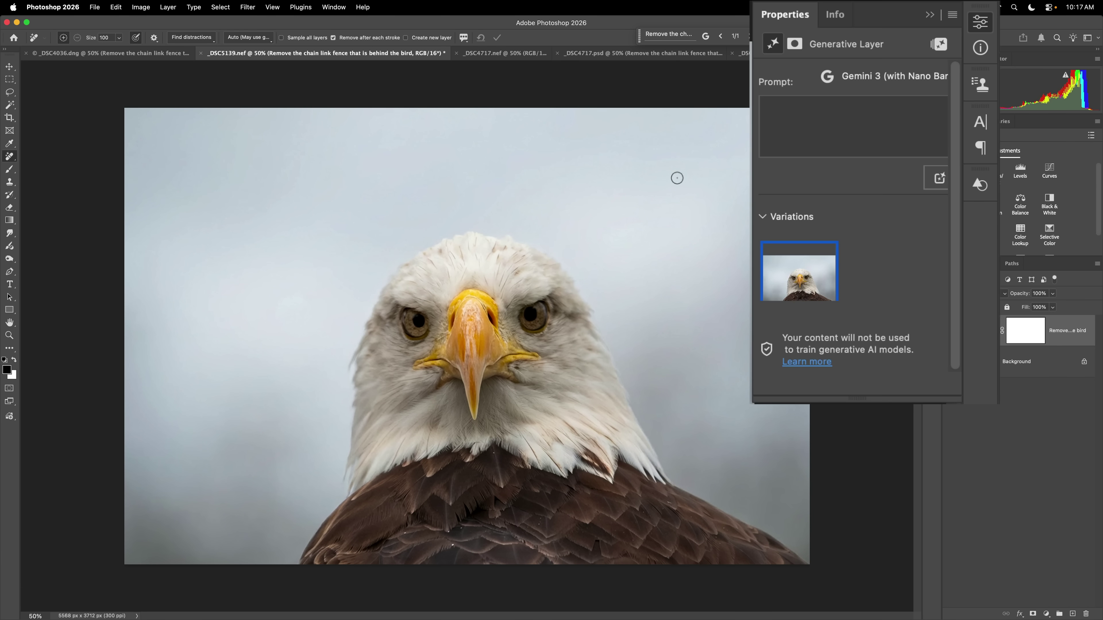
mouse_move(834, 252)
click(938, 181)
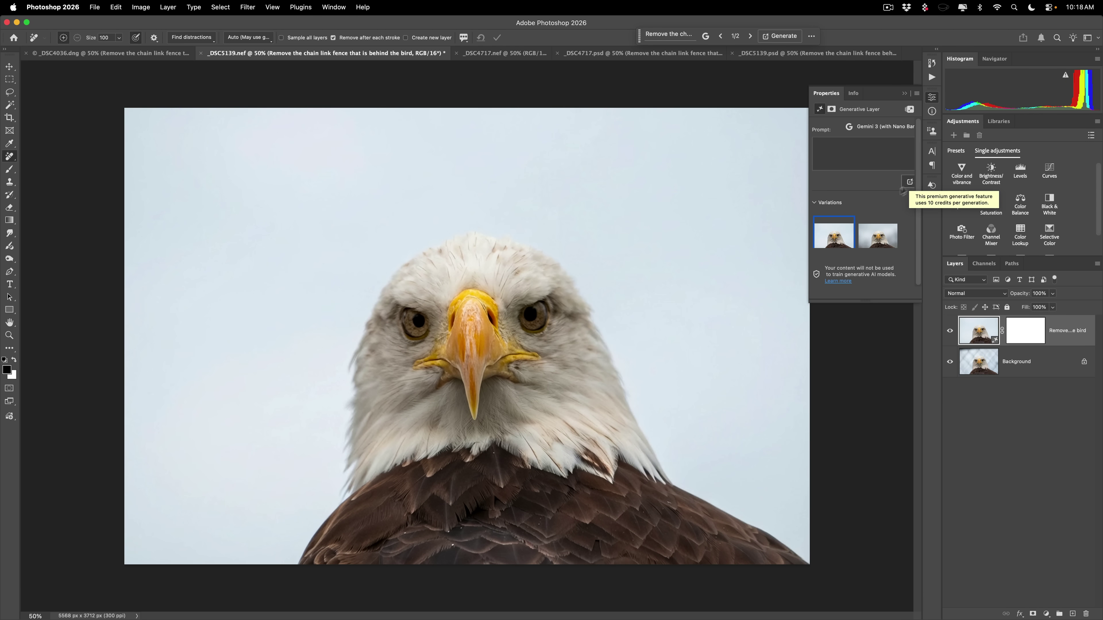
click(870, 235)
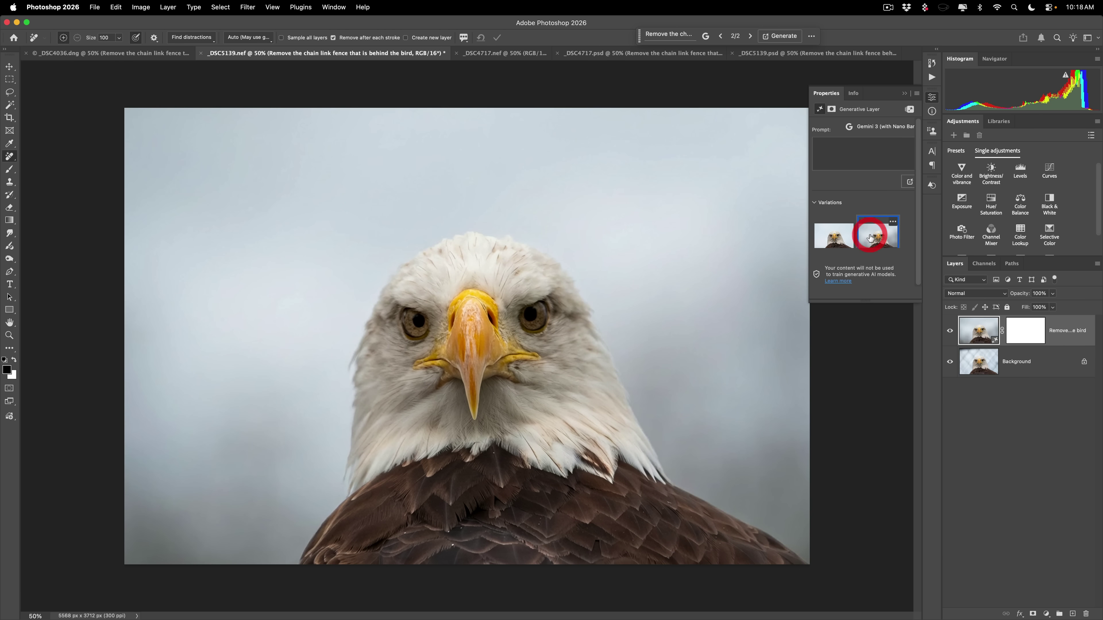
click(904, 93)
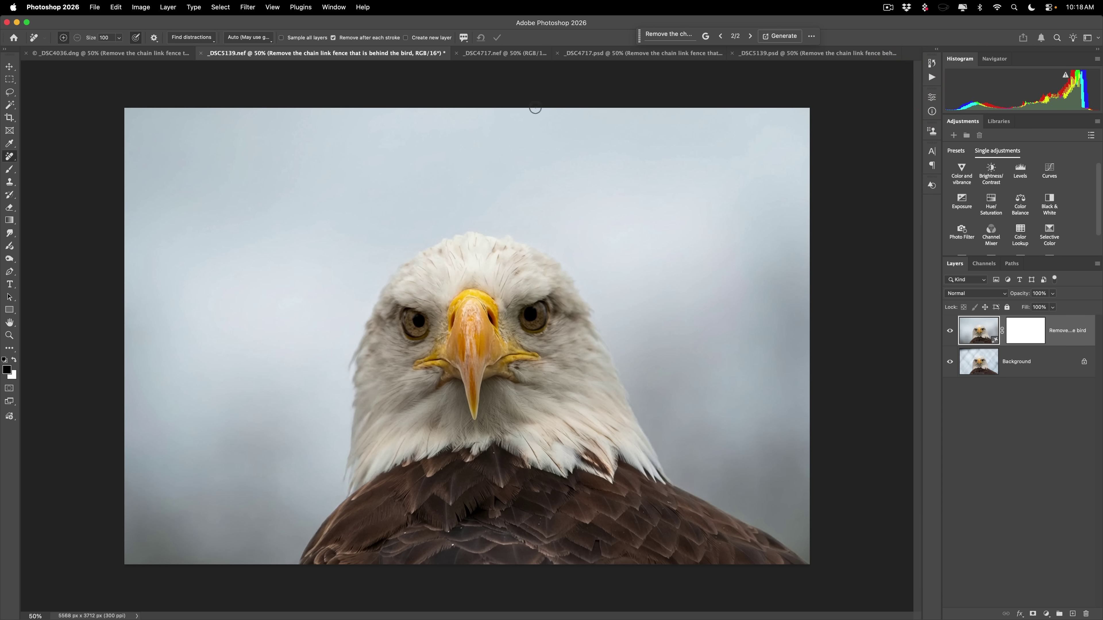
- Switch to the macaque photo _DSC4717.nef and select the whole image
click(488, 54)
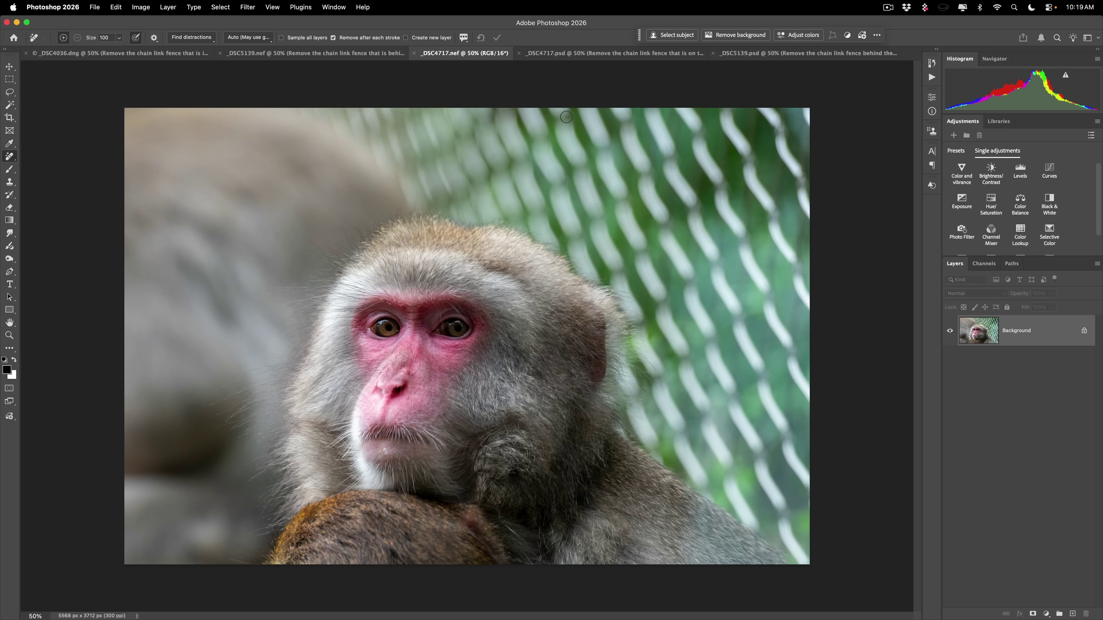
key(super+a)
- Enter a Generative Fill prompt to remove the chain link fence behind the animal on the right side
click(659, 36)
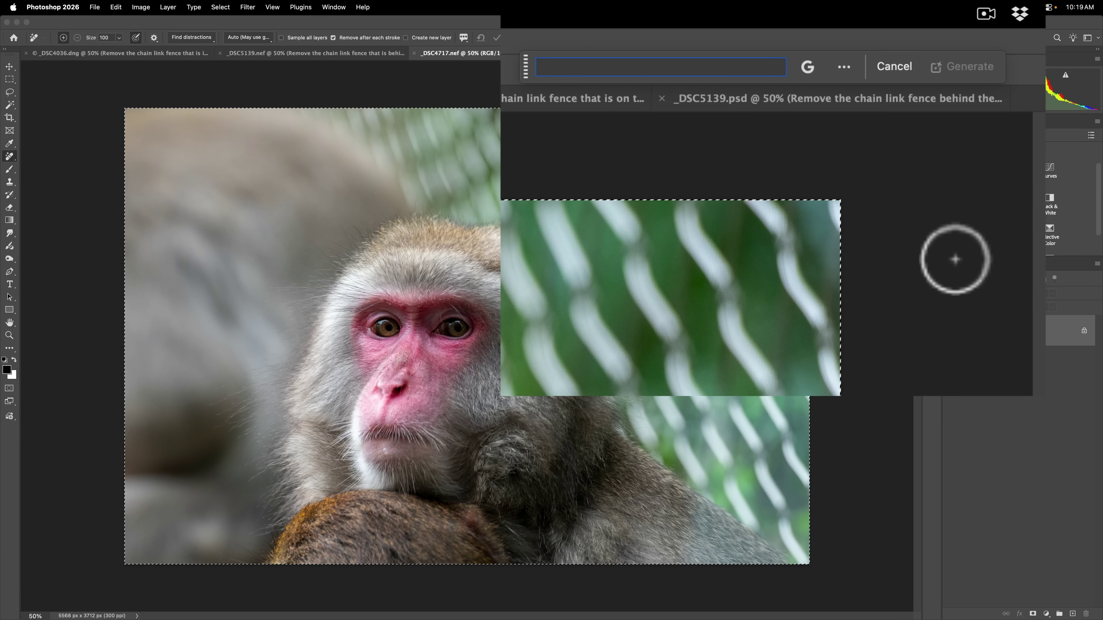
key(shift)
text(Remo)
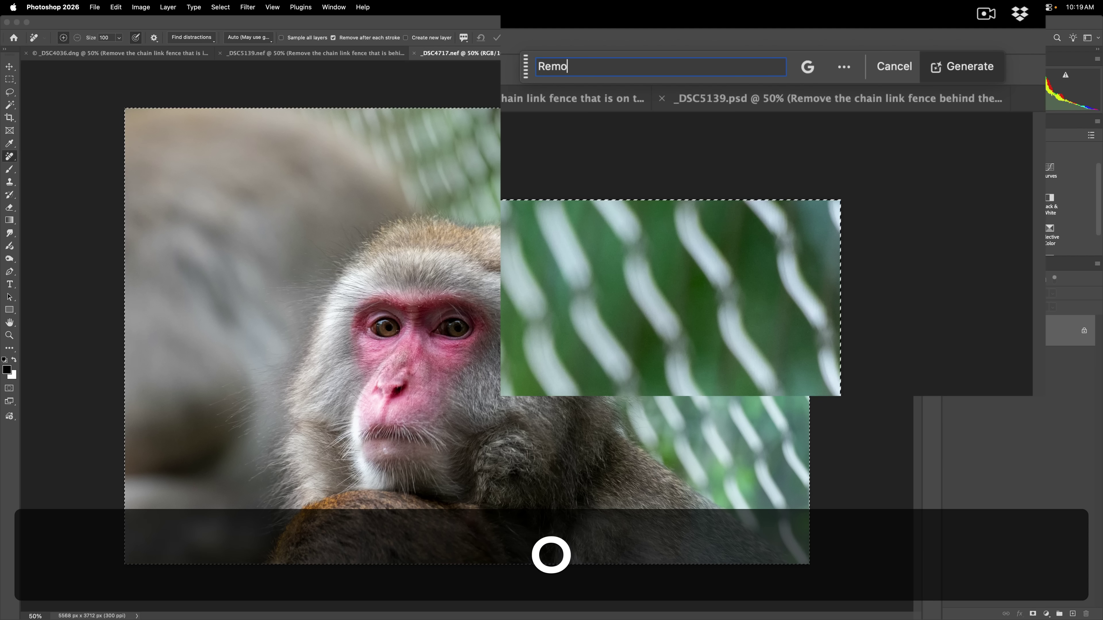
text(ve the ch)
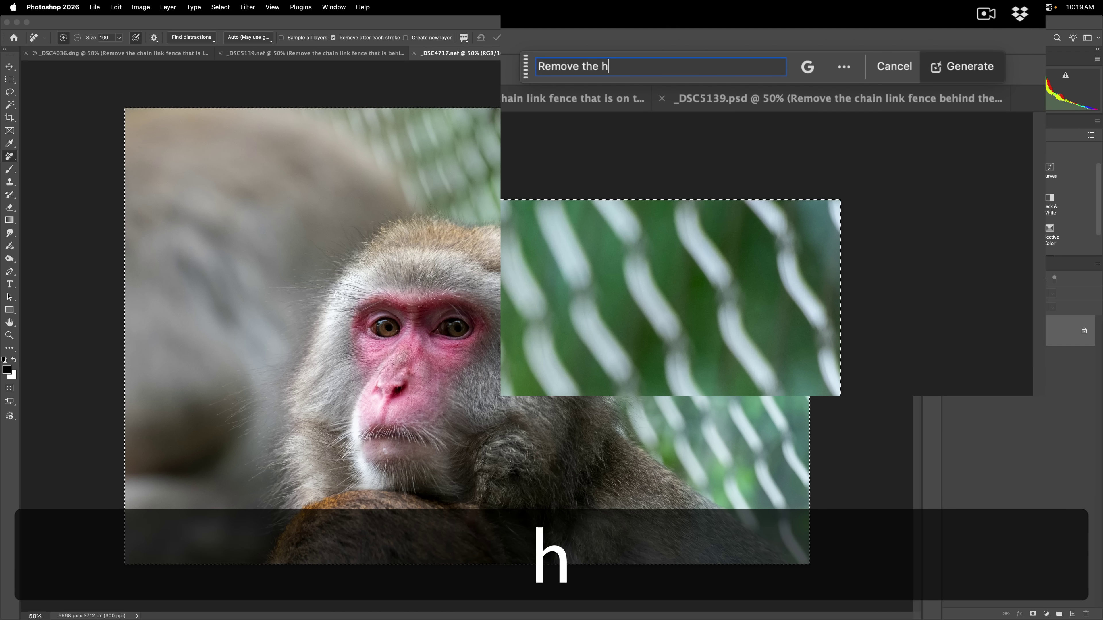
text(ain link f)
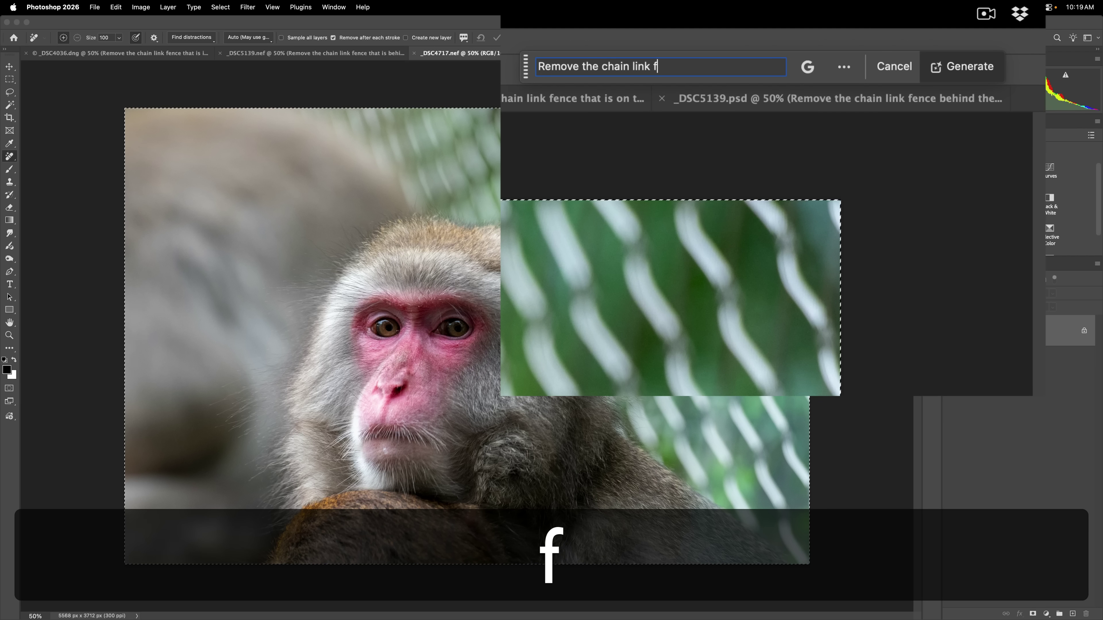
text(ence that is behind)
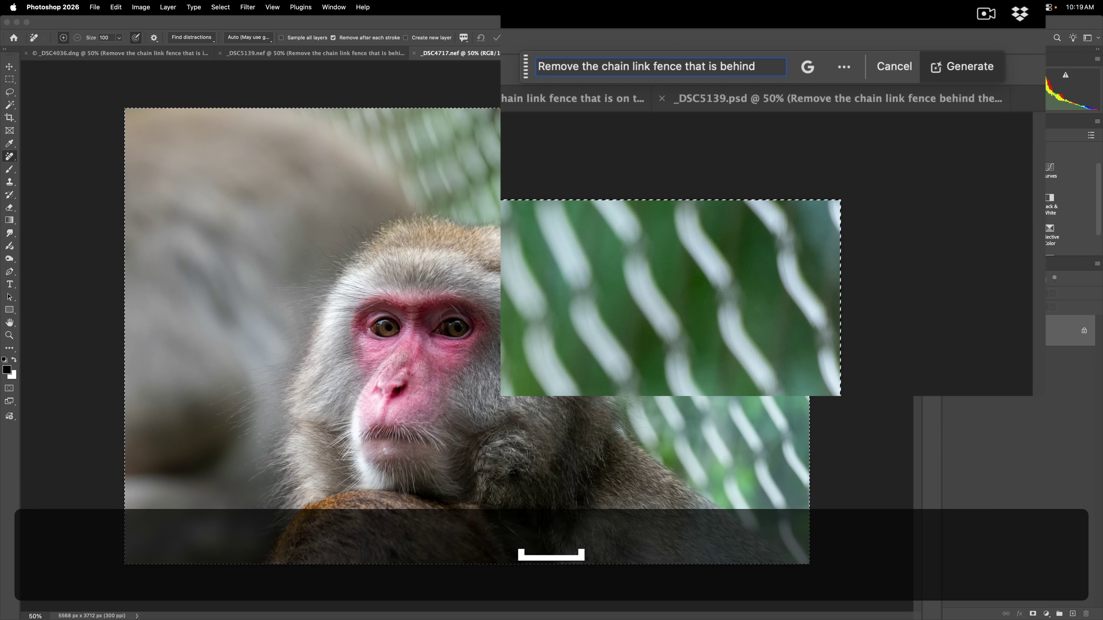
text(the animal on the right side of the image)
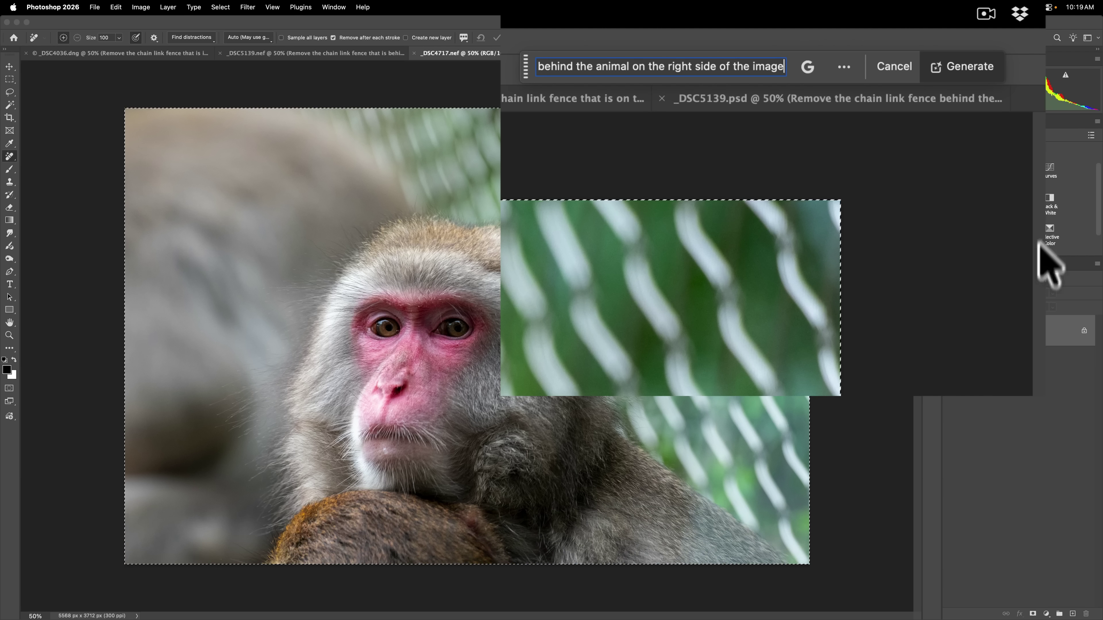
- Generate the macaque fence removal, then a second variation with a green leafy background
click(960, 68)
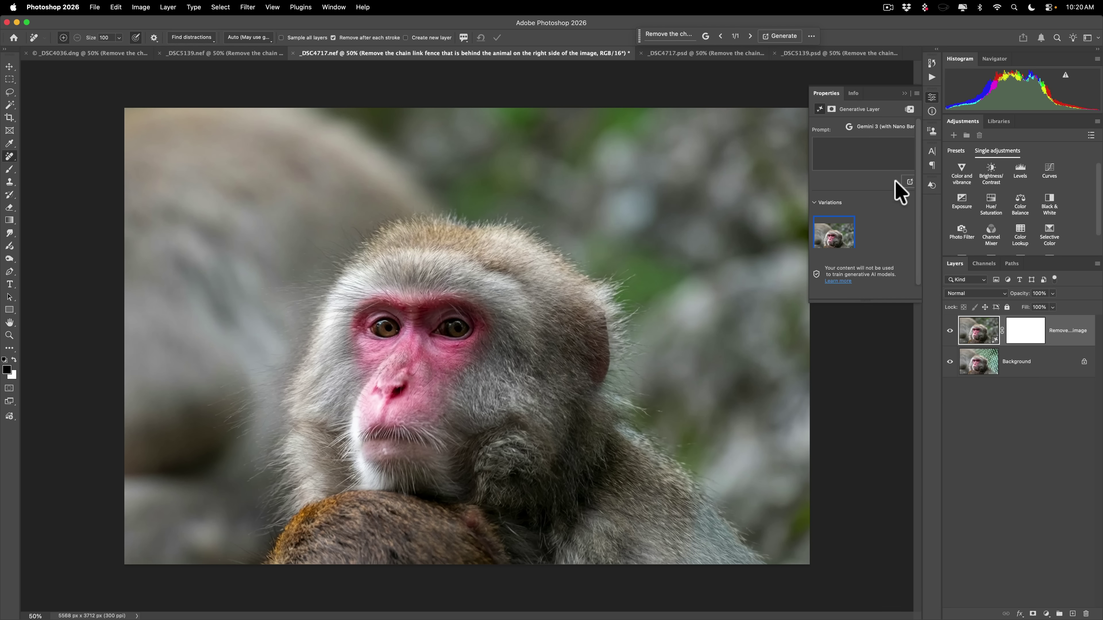
click(909, 181)
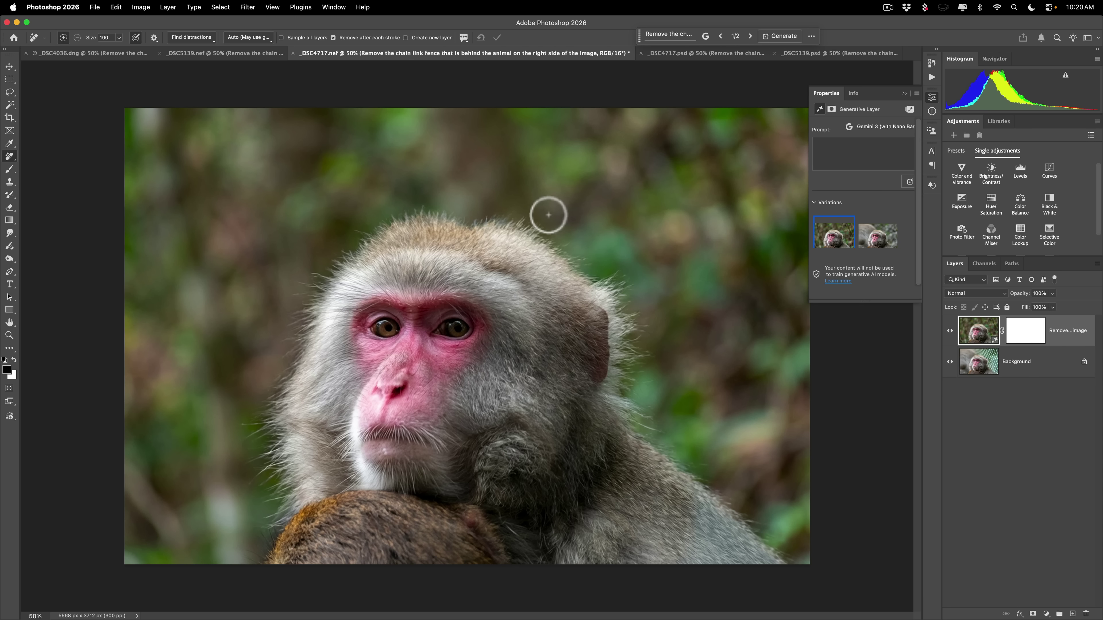
- Keep the second macaque variation, then review _DSC4717.psd and _DSC5139.psd with fences removed
click(872, 241)
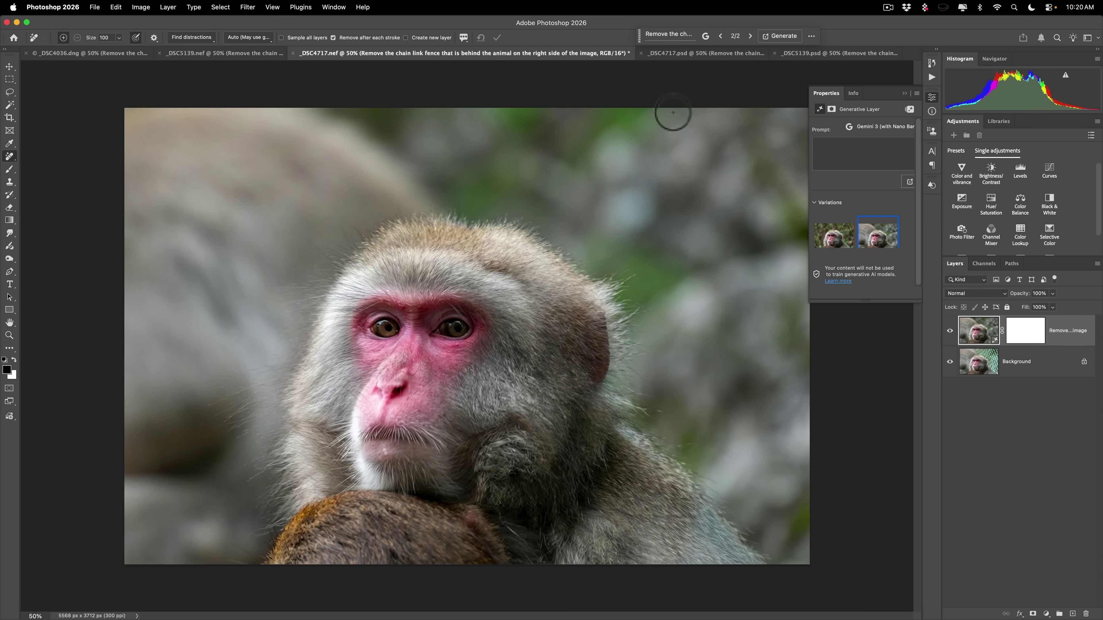
click(687, 54)
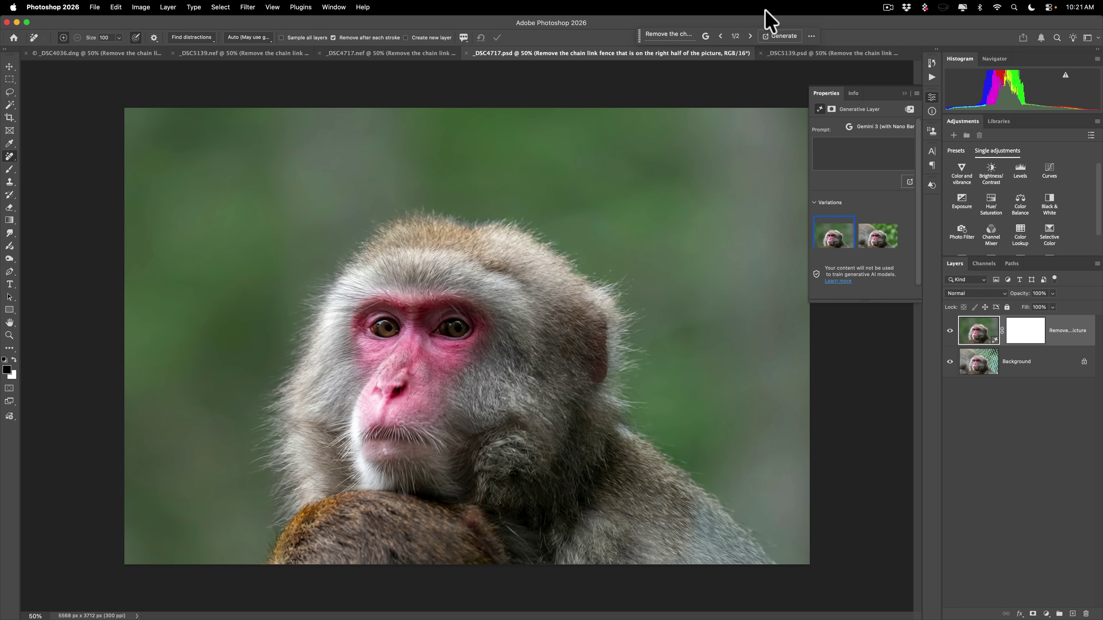
click(793, 55)
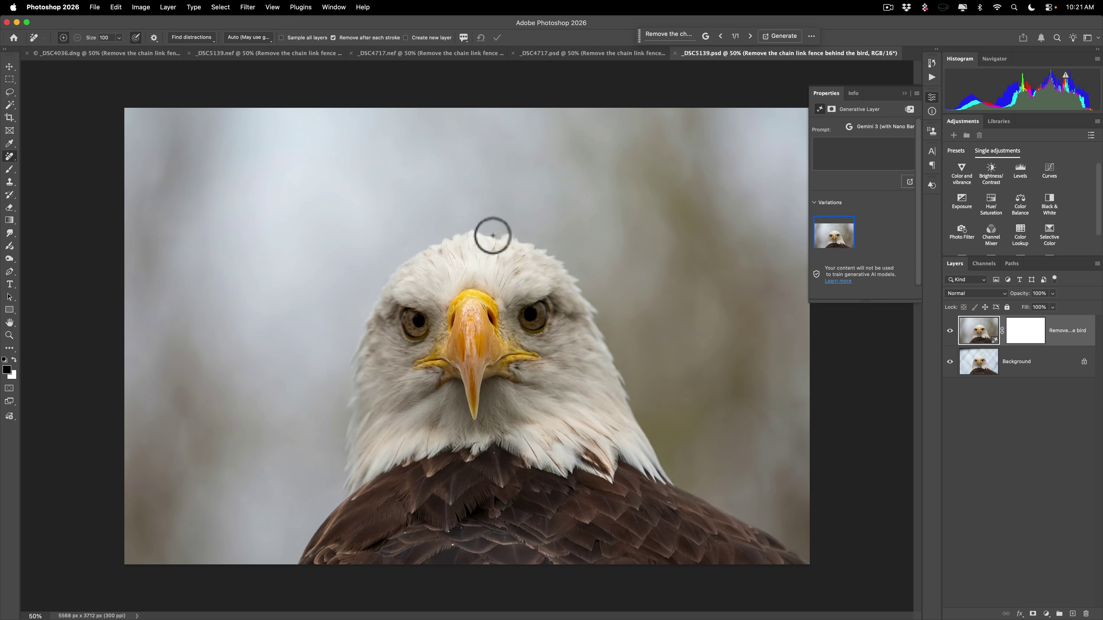
click(905, 94)
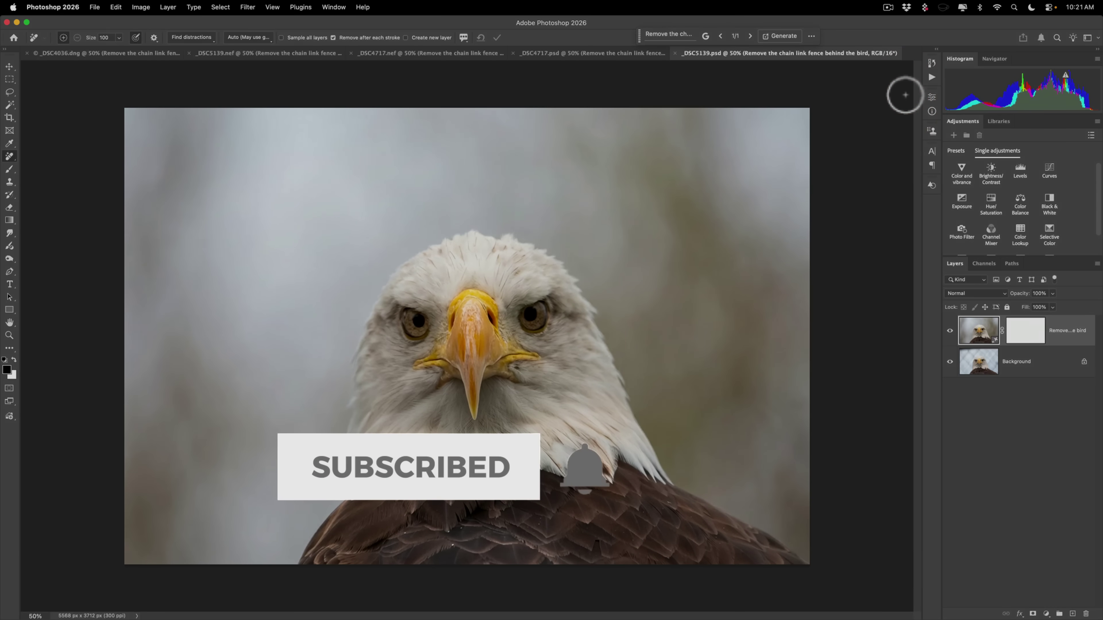